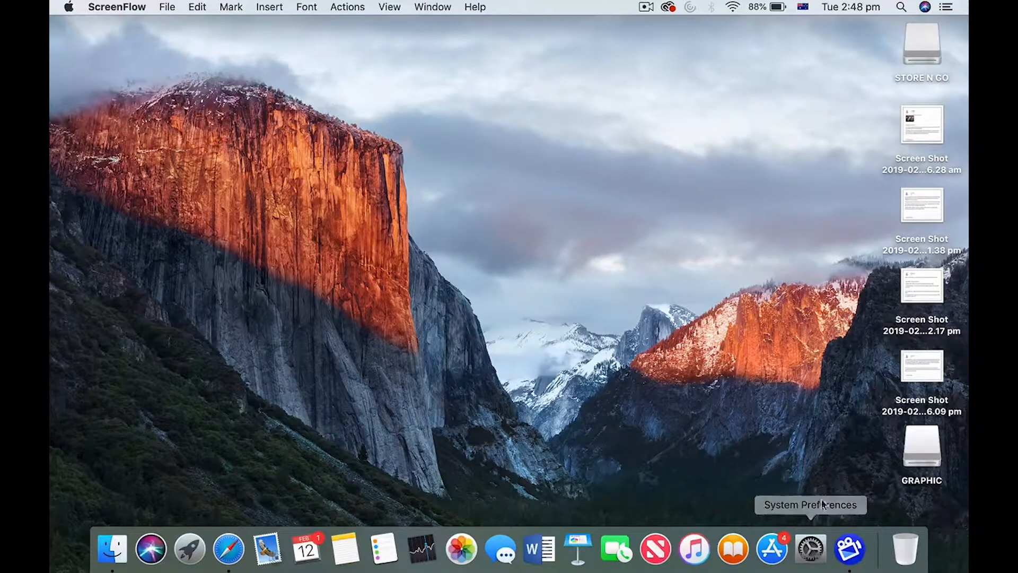
Step: Open the General pane of System Preferences and compare the Dark and Light appearances, finishing with Light
click(816, 554)
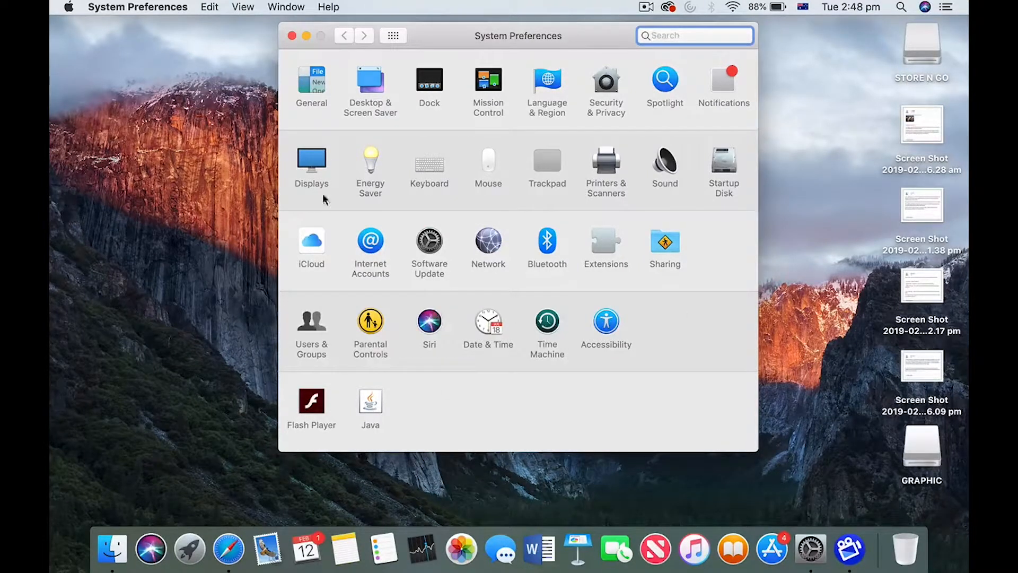
click(312, 81)
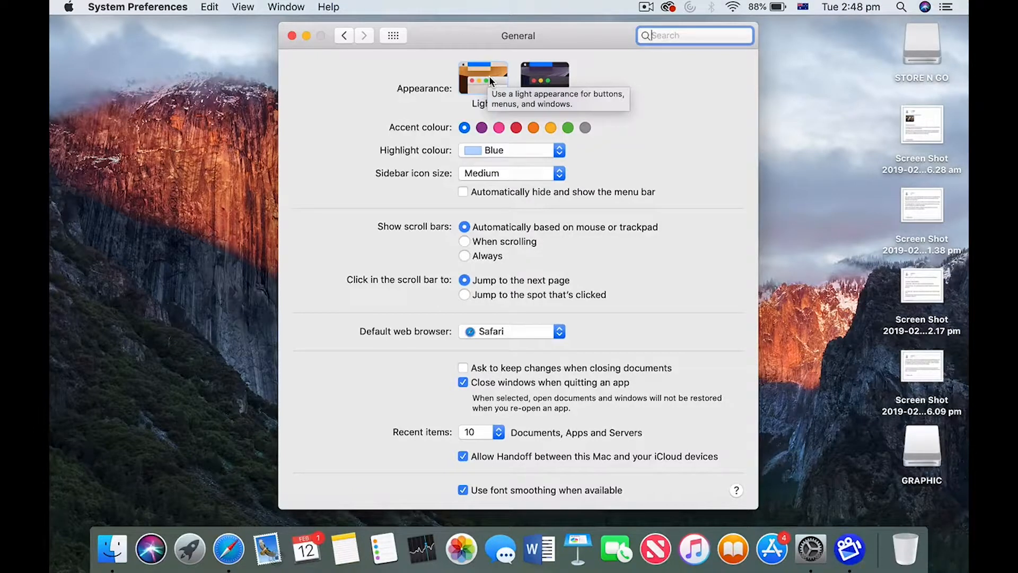
click(475, 74)
click(560, 77)
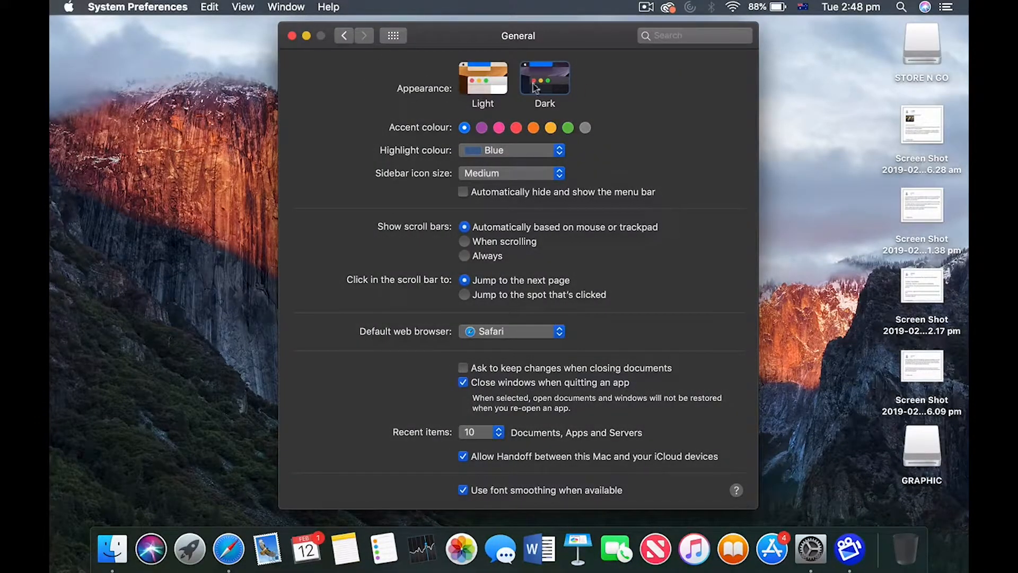
click(494, 80)
click(537, 70)
click(464, 84)
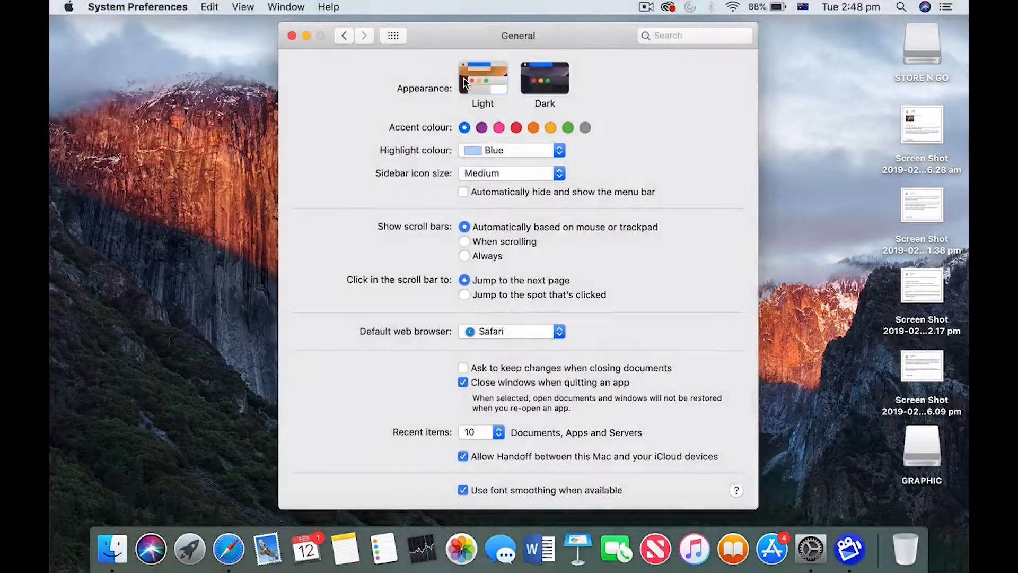
Step: Try out the pink, red, orange, yellow and blue accent colours, and set the accent colour to purple
click(482, 128)
click(498, 128)
click(515, 128)
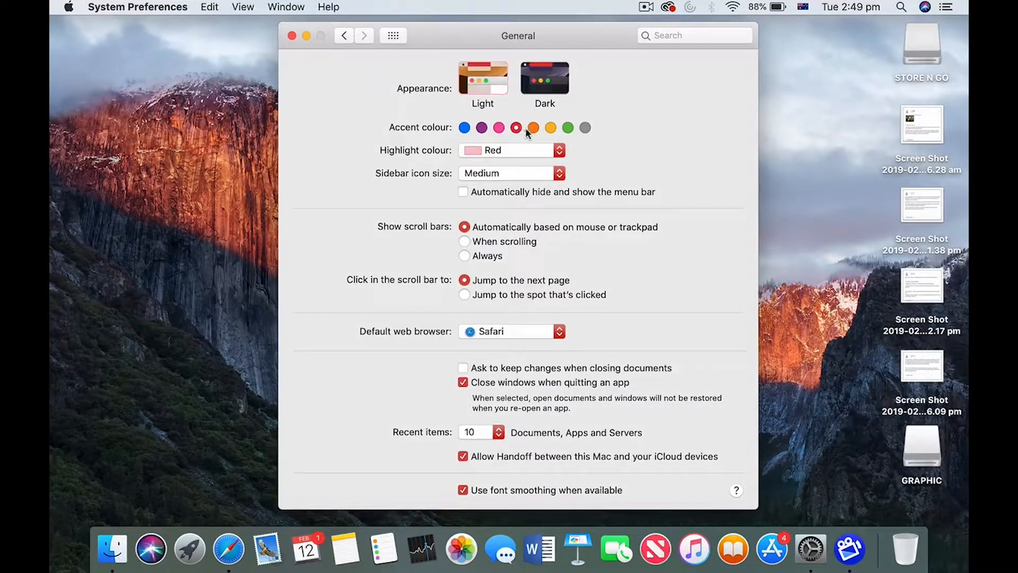
click(533, 128)
click(550, 127)
click(465, 127)
click(482, 127)
click(214, 7)
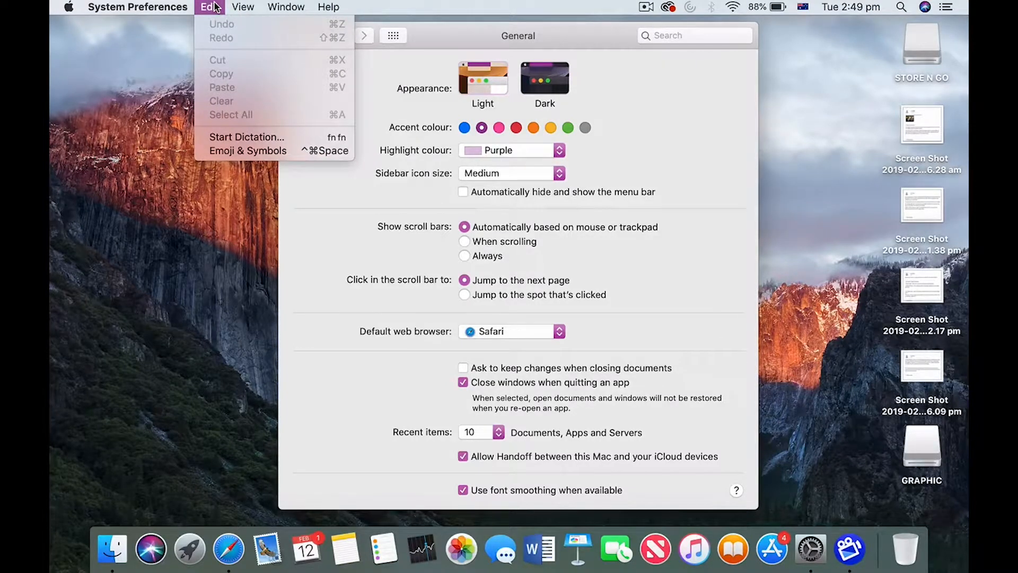
click(214, 7)
click(215, 6)
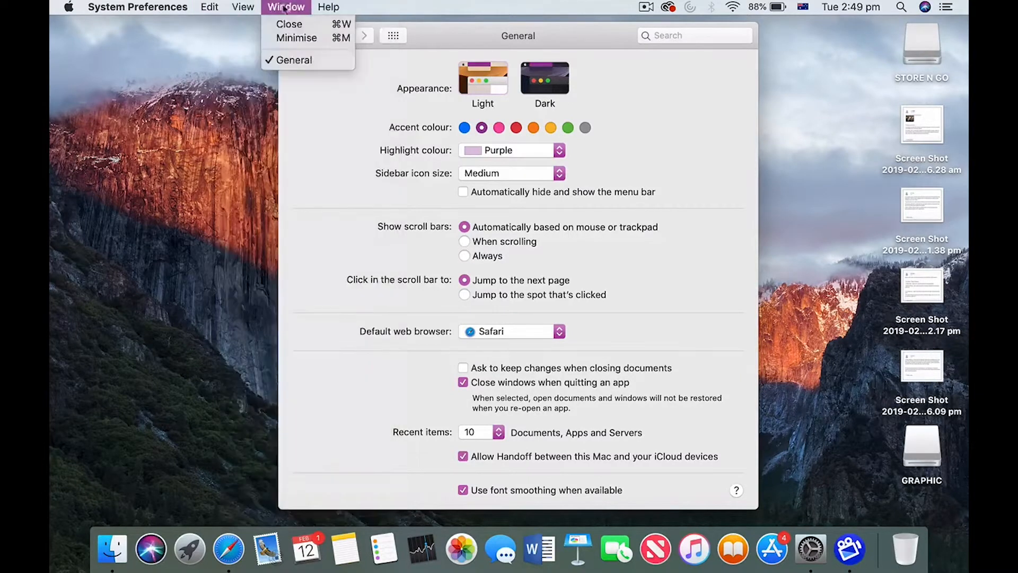
click(610, 149)
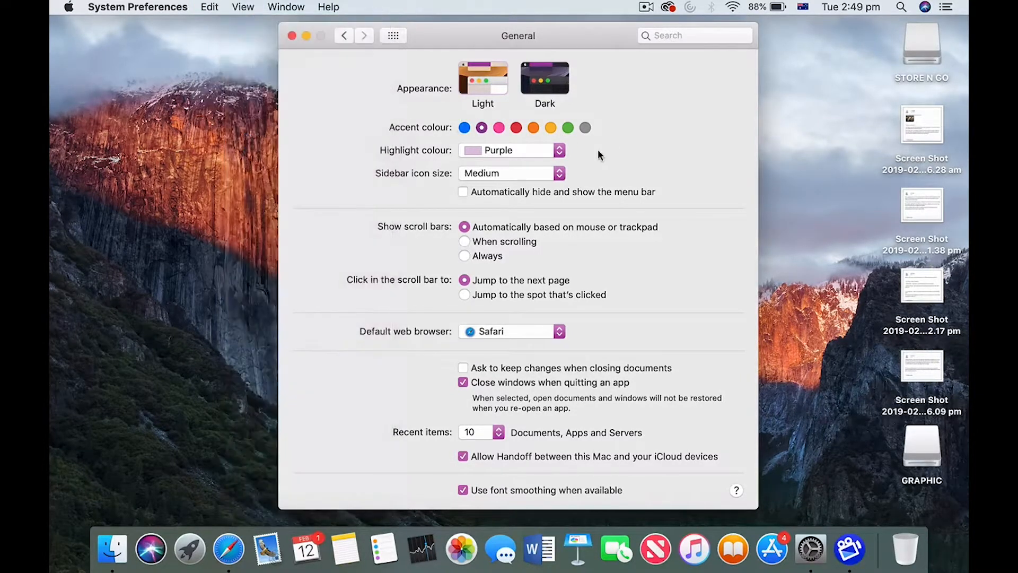
Step: Set the highlight colour to Blue
click(561, 152)
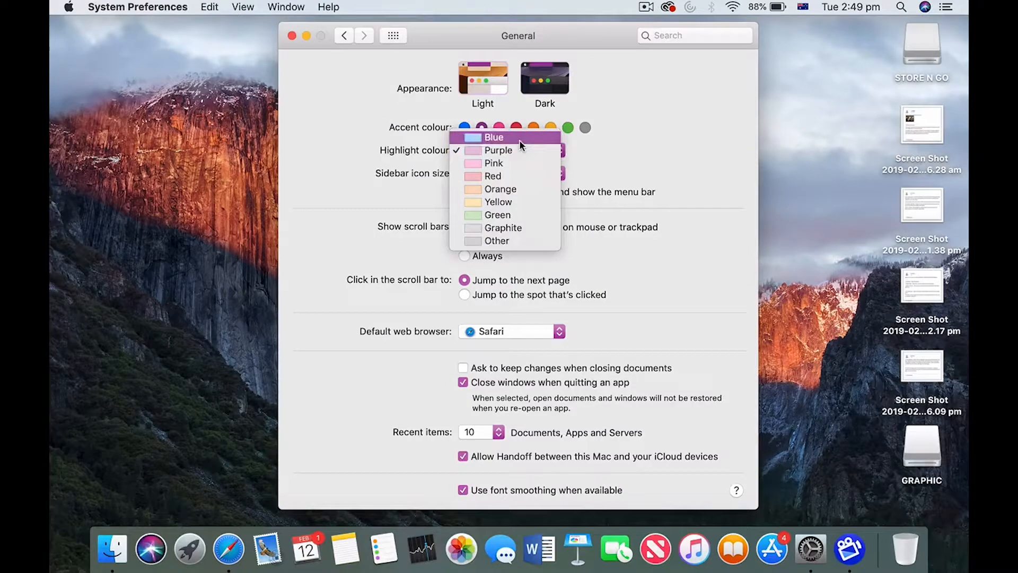
click(522, 142)
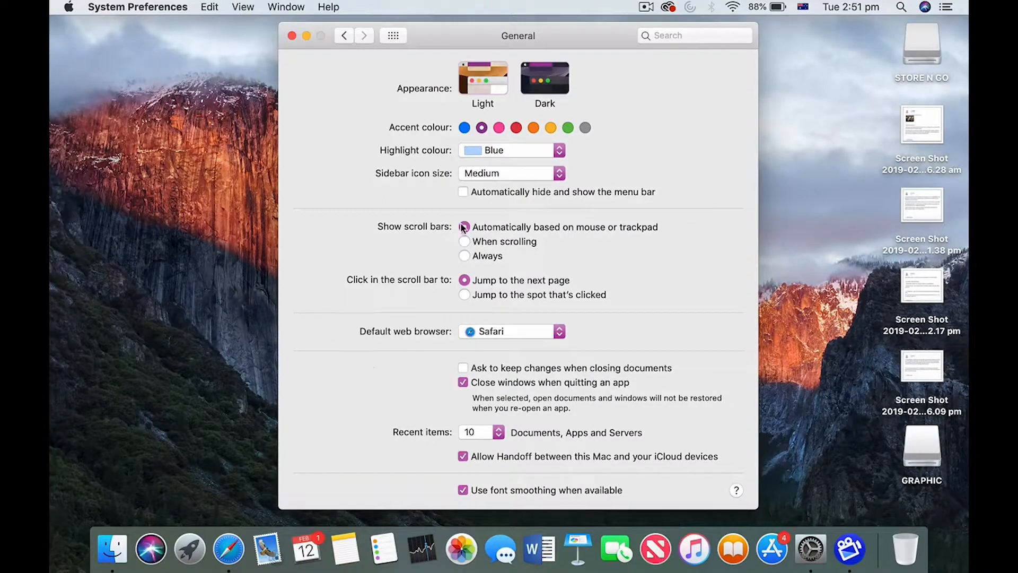
Step: Examine the available choices for the default web browser and for the number of recent items
click(559, 333)
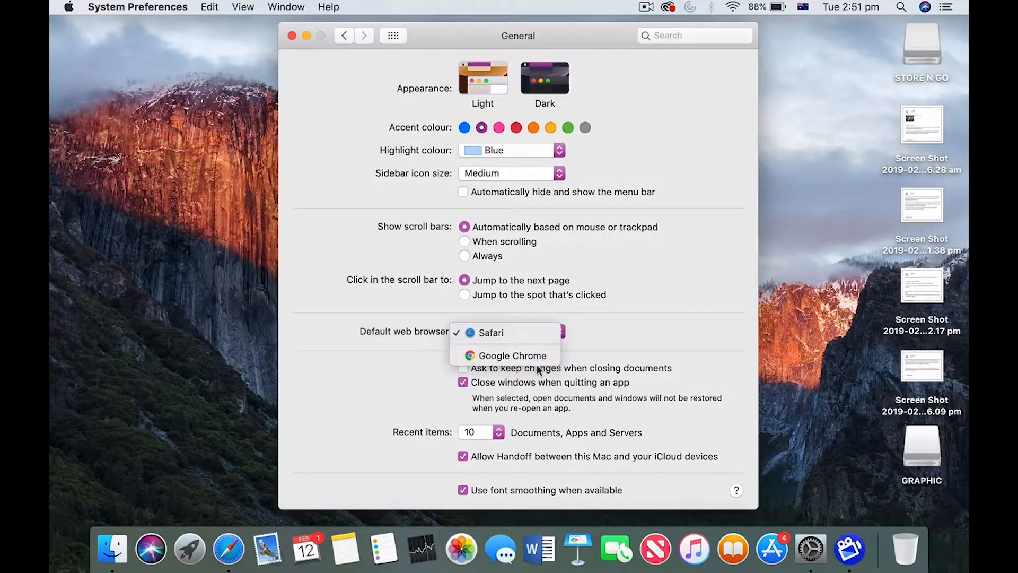
click(597, 334)
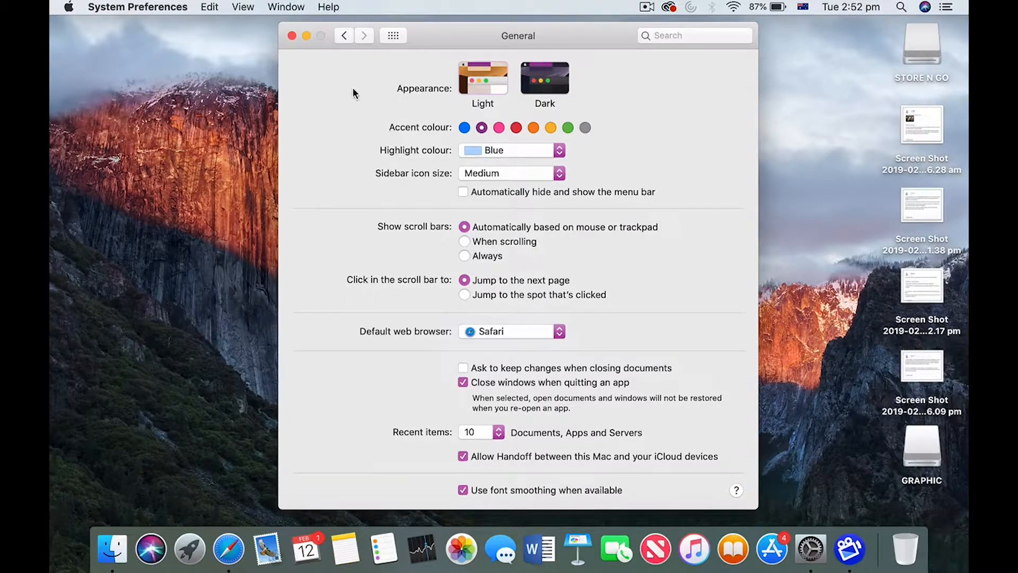
click(293, 36)
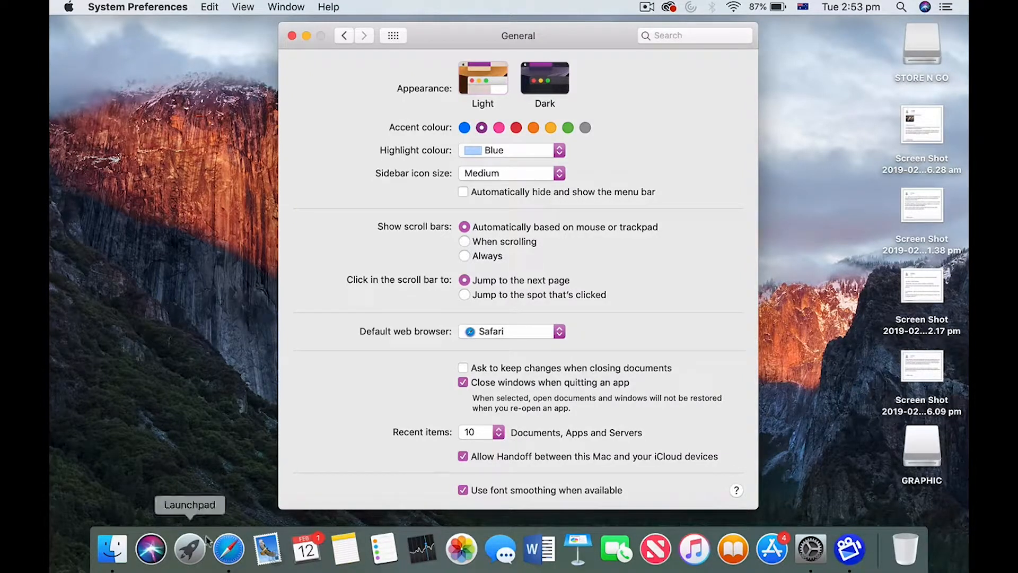
key(super+space)
key(Escape)
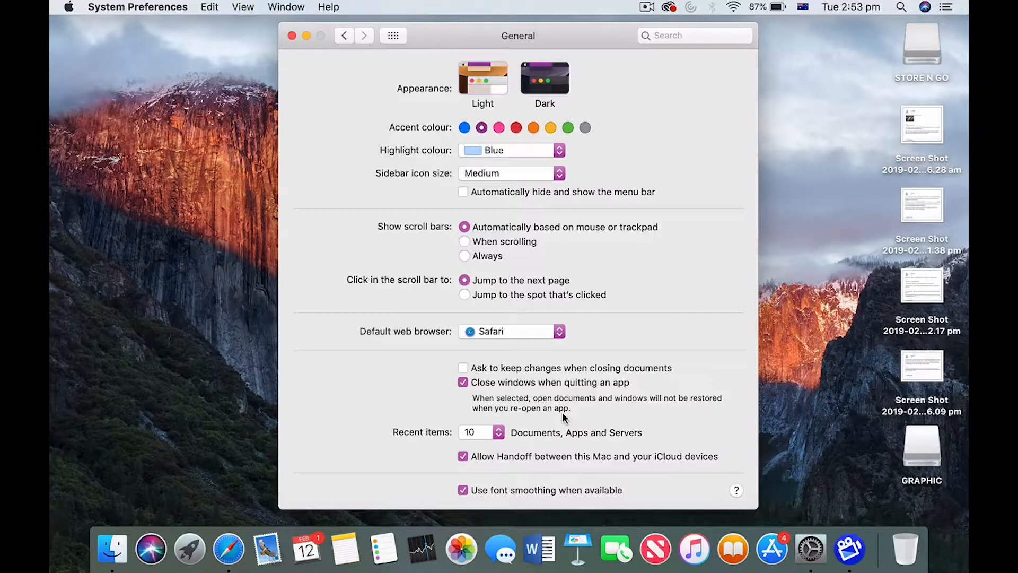
click(499, 436)
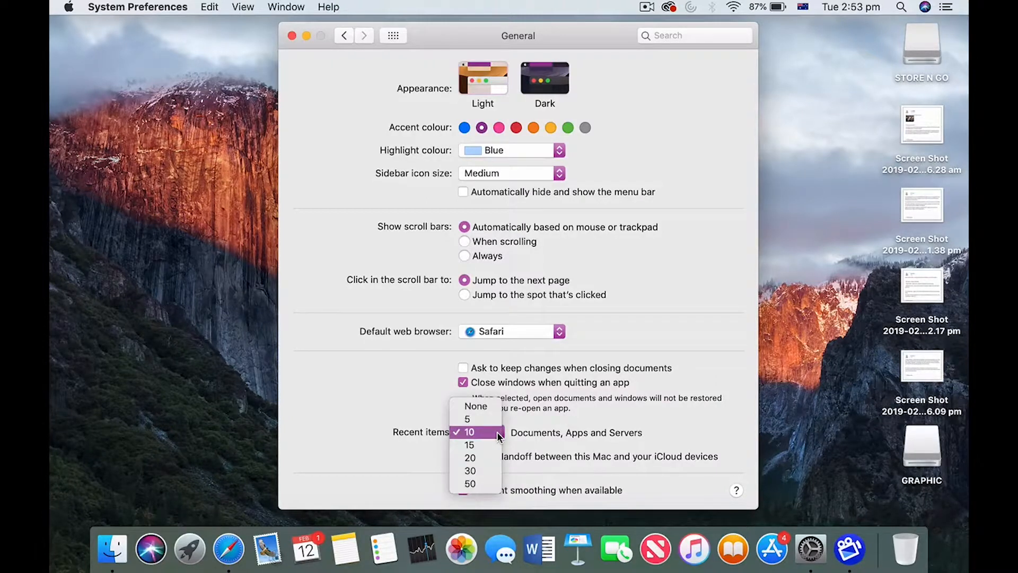
click(572, 433)
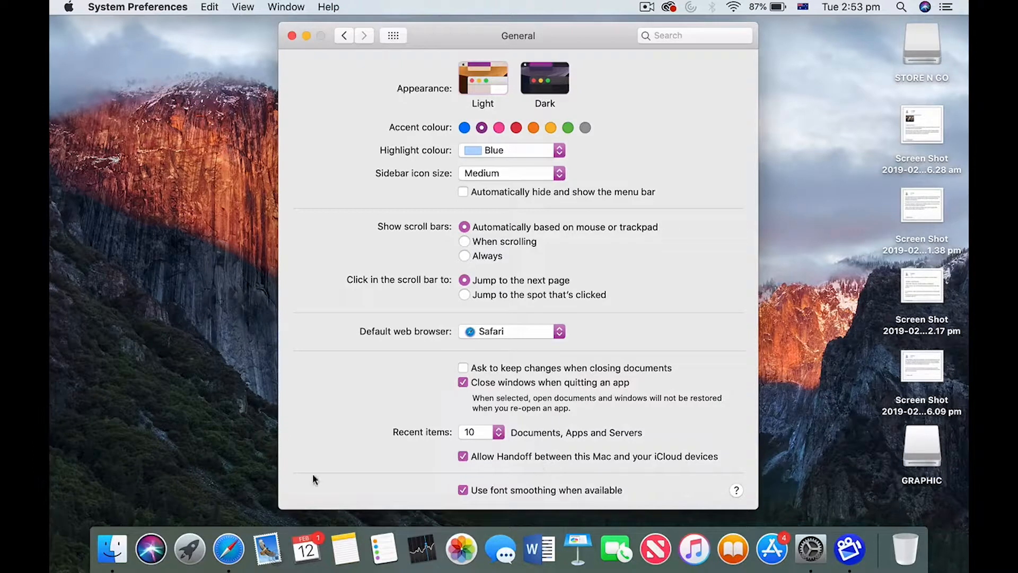
Step: Look through the installed apps in Launchpad and return to the General preferences
click(190, 548)
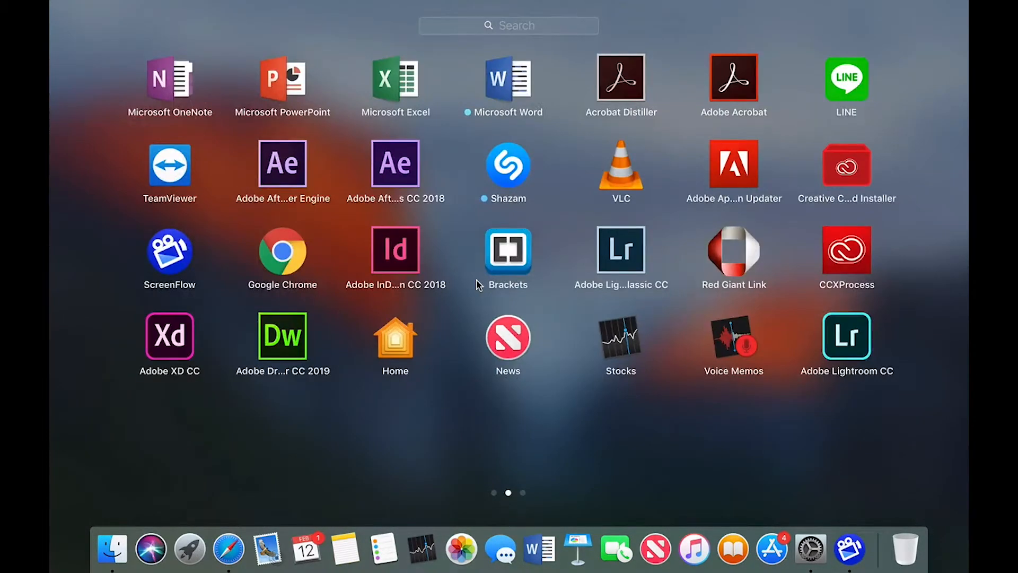
scroll(477, 283, left, 3)
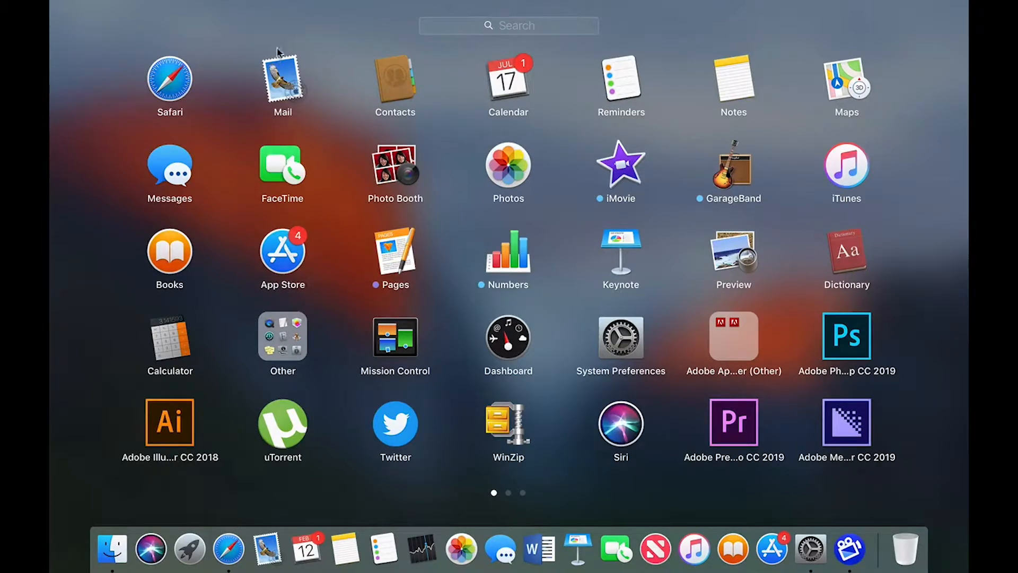
click(301, 21)
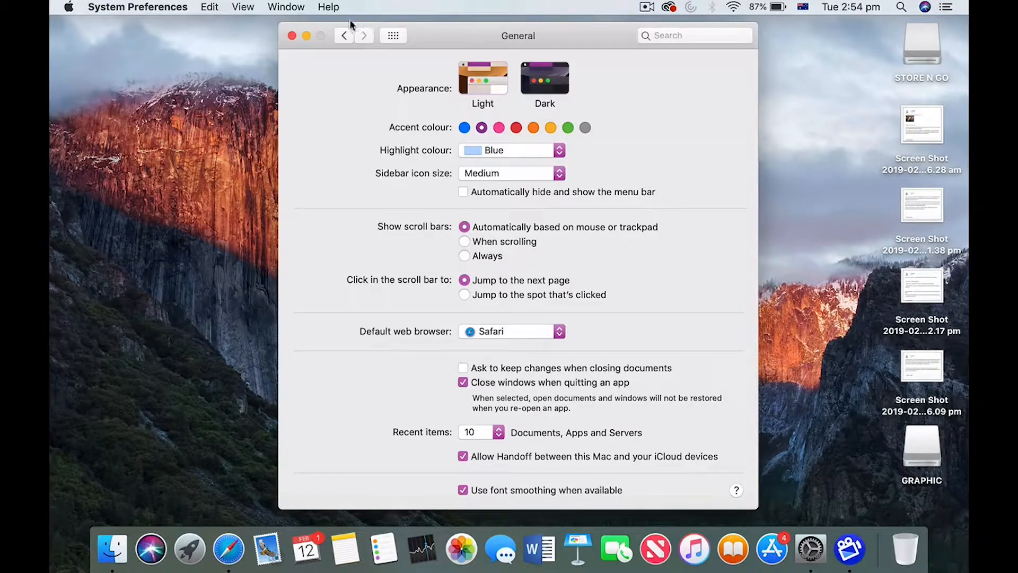
Step: Go to the Desktop & Screen Saver preferences and browse Apple's collection of desktop pictures
click(345, 36)
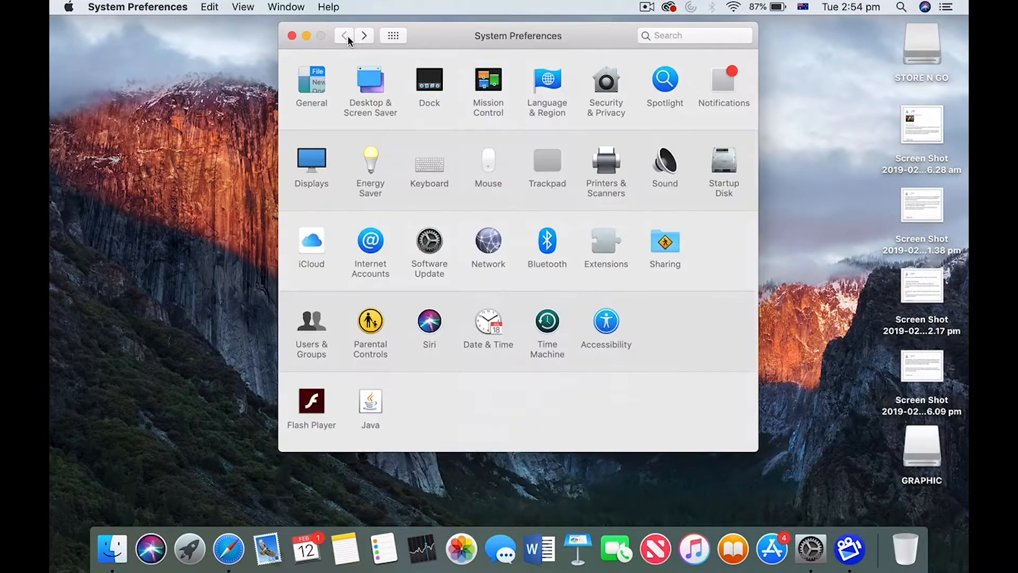
click(374, 80)
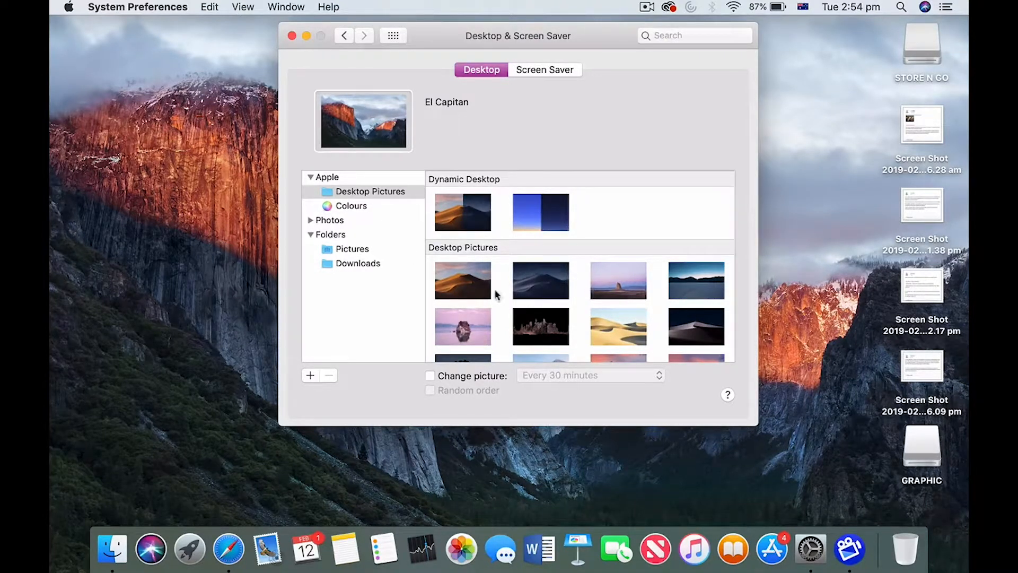
scroll(479, 279, down, 2)
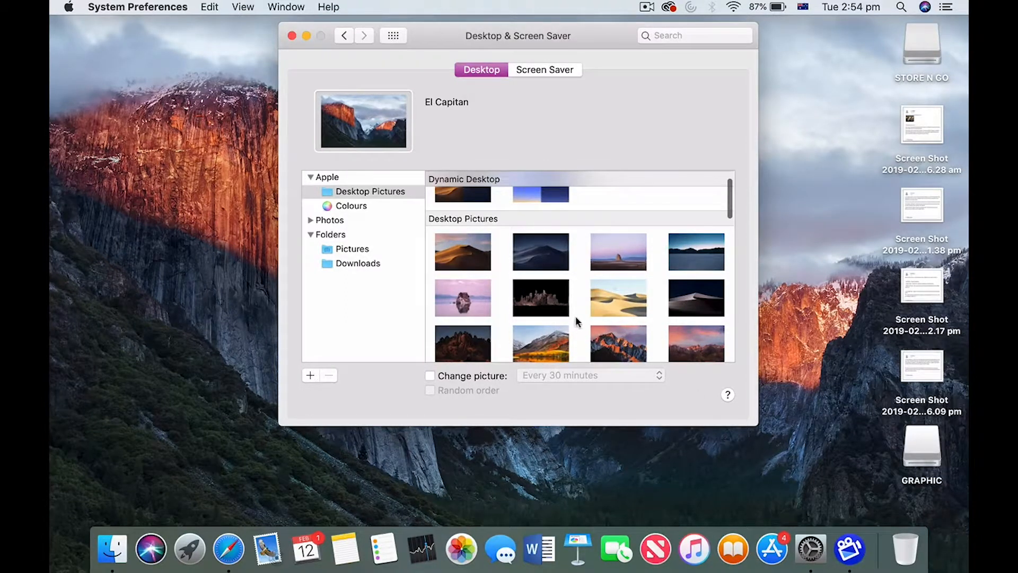
scroll(577, 320, down, 15)
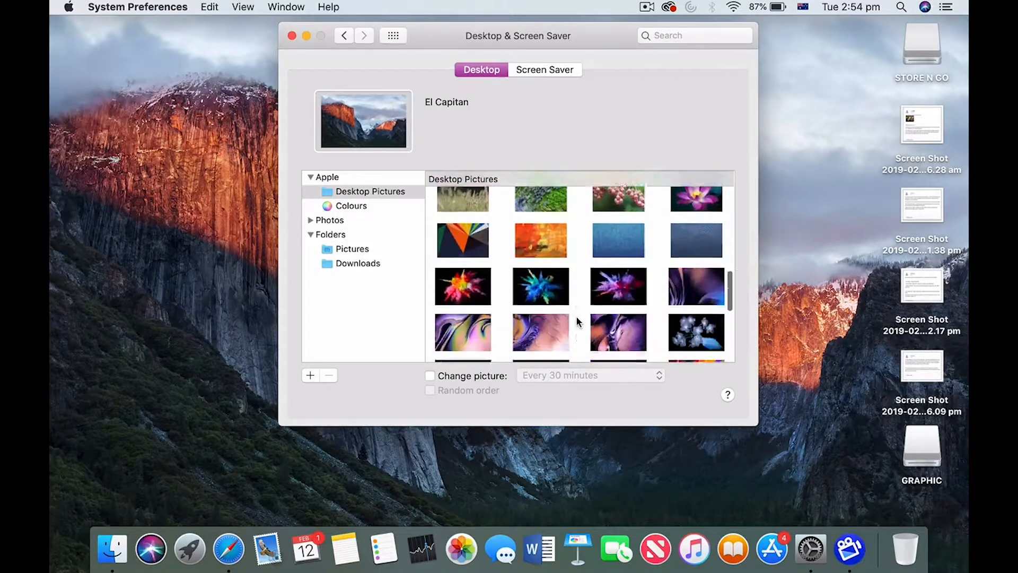
scroll(576, 316, down, 10)
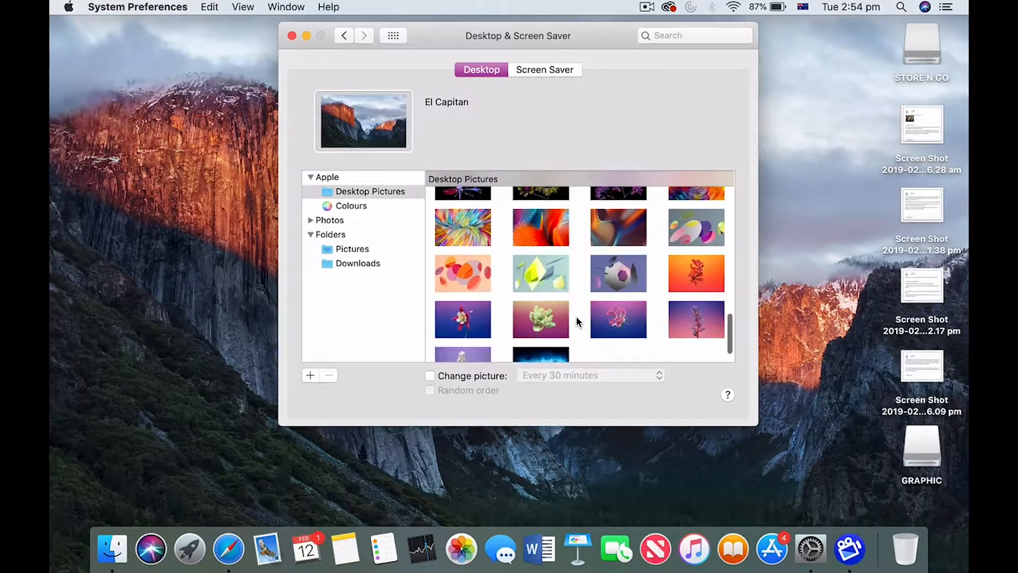
scroll(576, 316, up, 20)
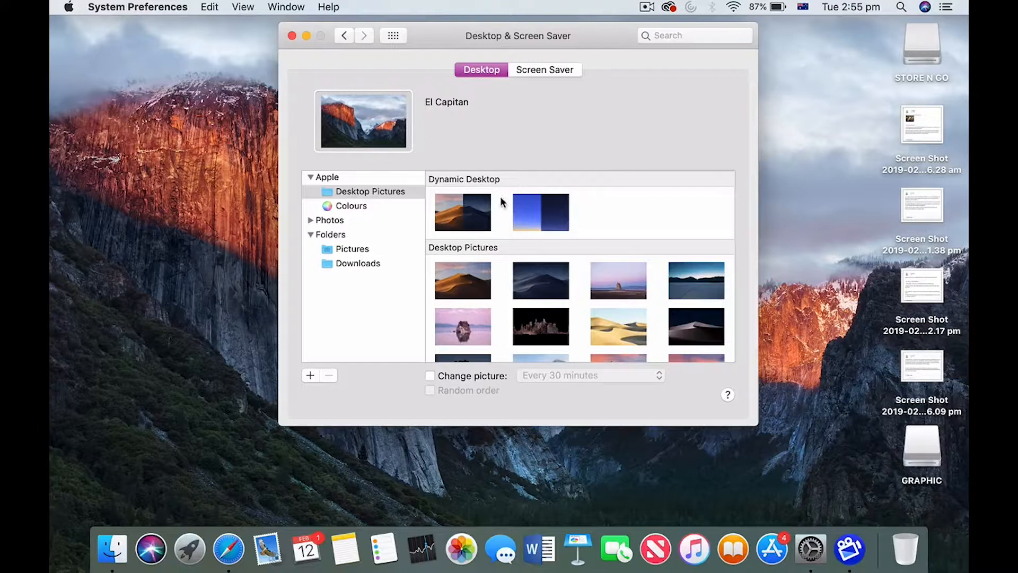
Step: Look through the desktop background choices in Colours and in the Pictures and Downloads folders
click(357, 207)
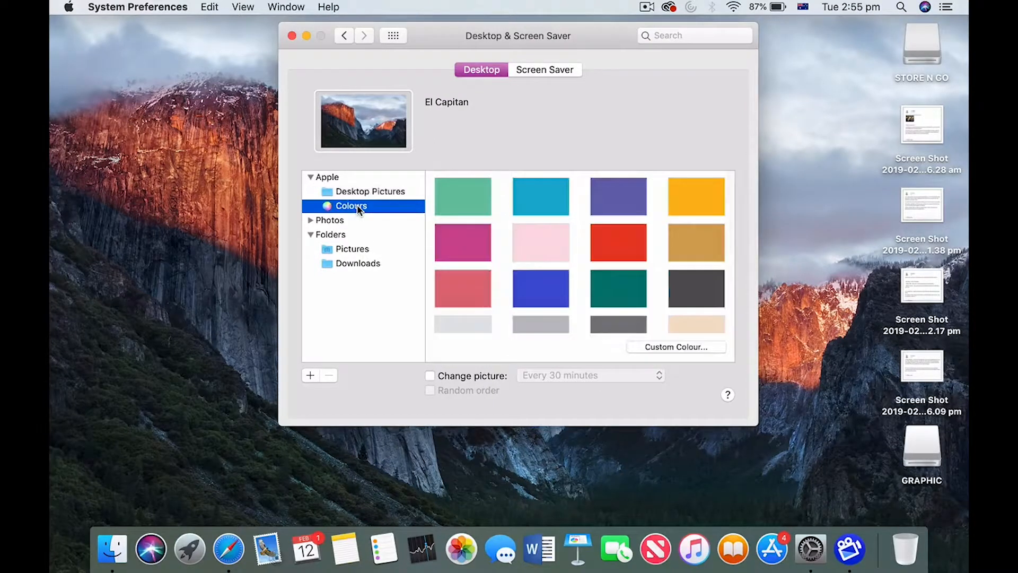
click(360, 249)
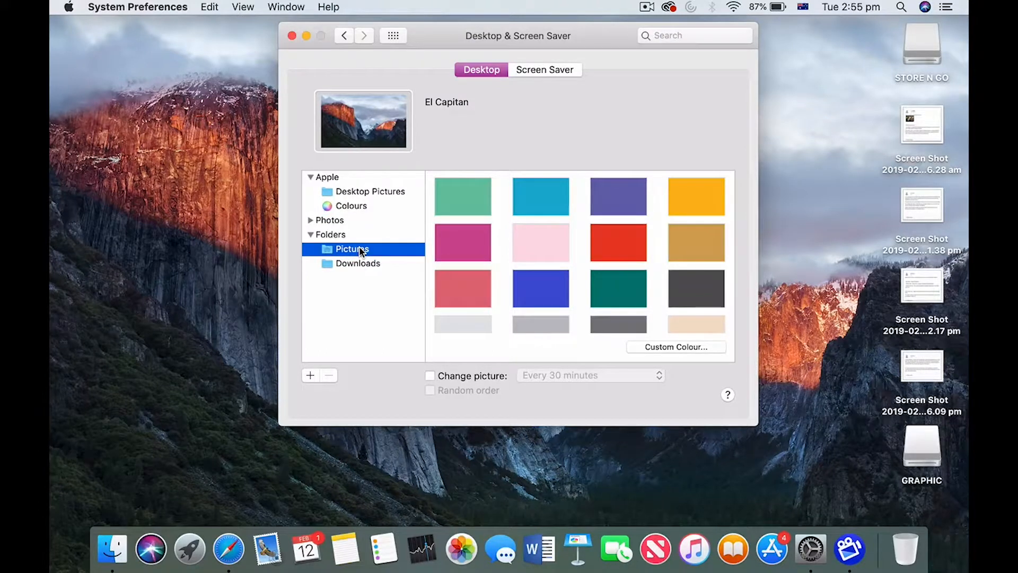
click(361, 263)
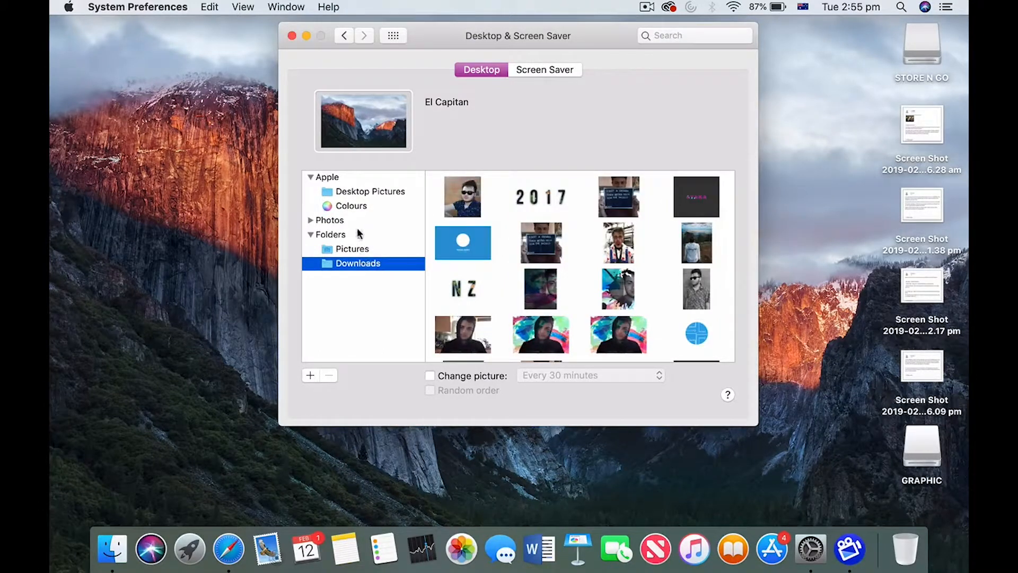
click(353, 249)
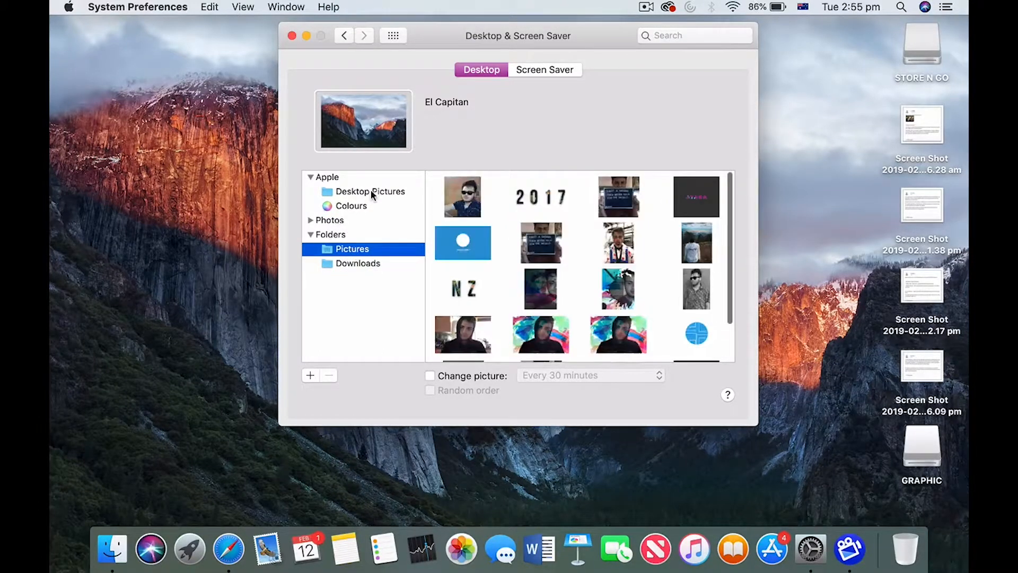
click(351, 262)
click(355, 249)
click(355, 263)
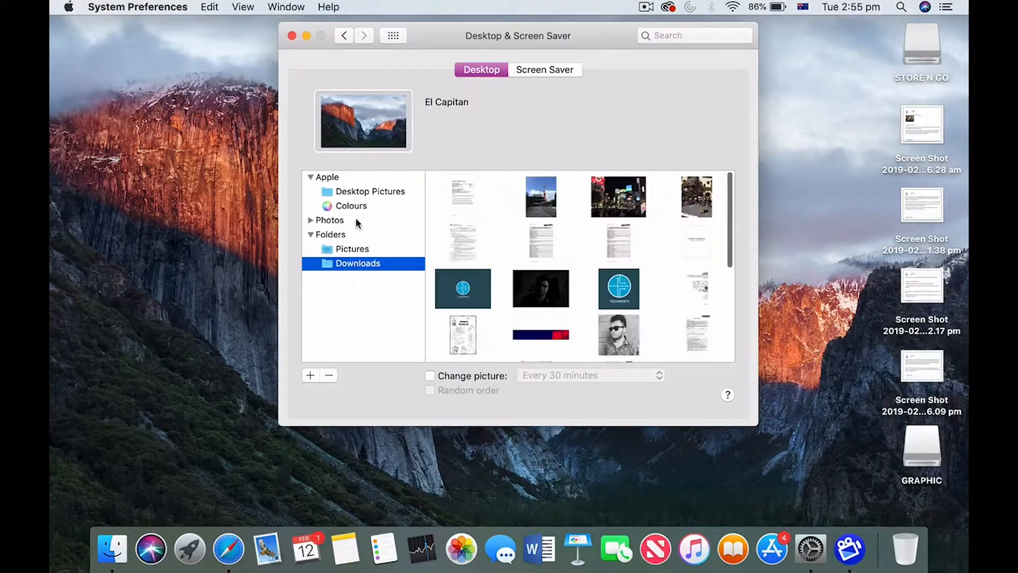
Step: Switch to the Screen Saver settings and examine the available screen savers and start delay choices
click(549, 74)
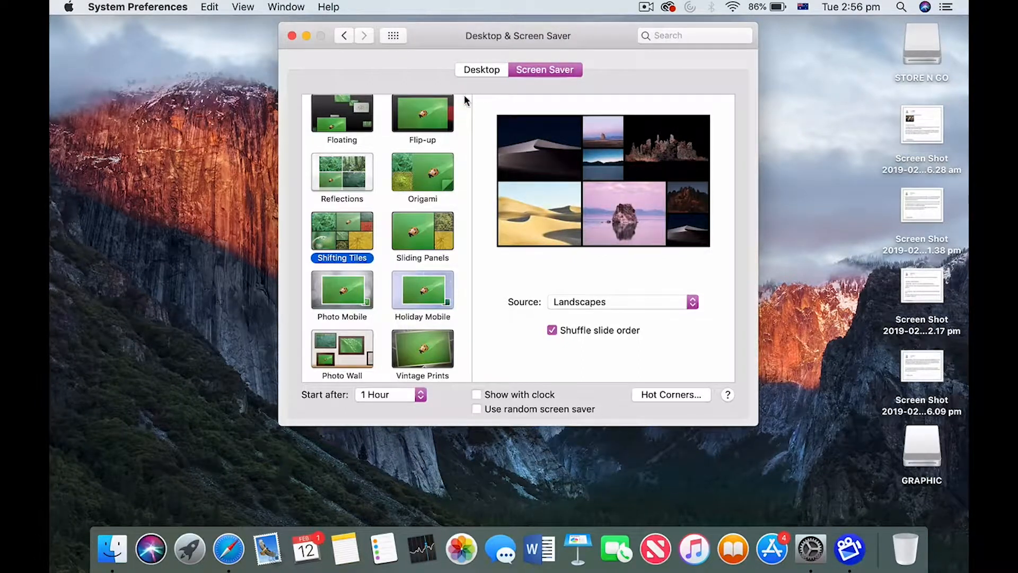
scroll(406, 229, up, 1)
scroll(406, 230, down, 1)
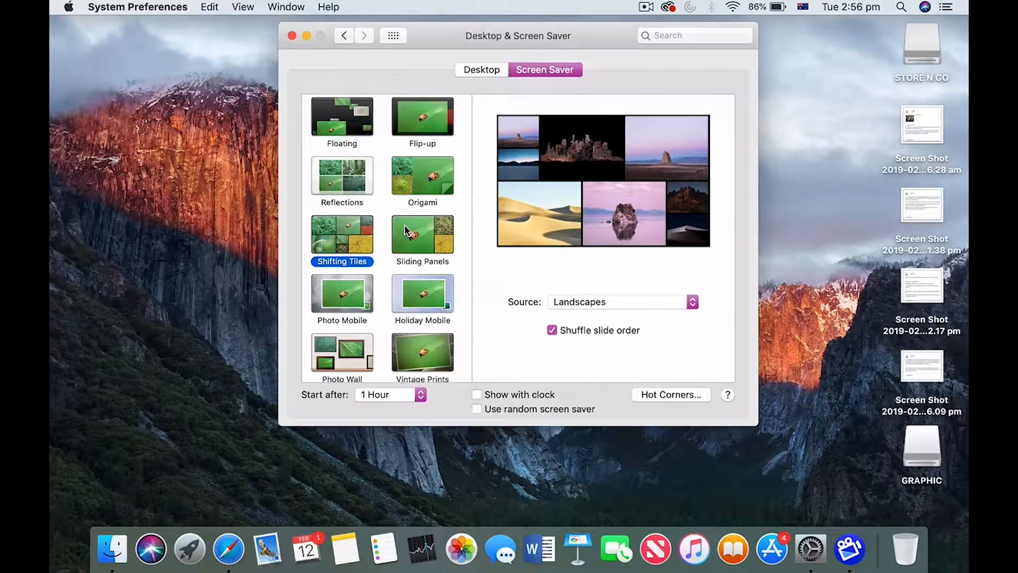
click(420, 395)
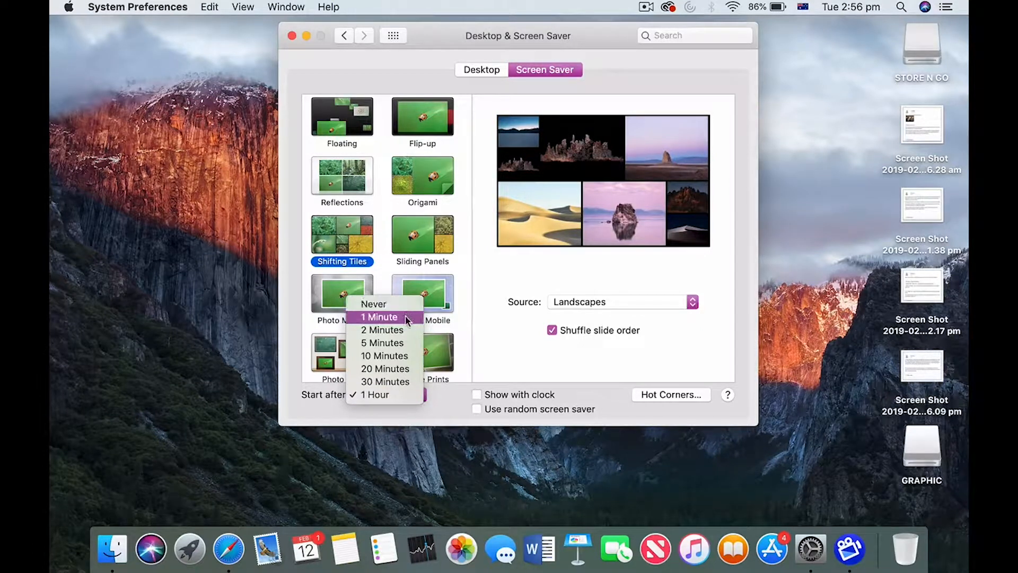
click(534, 340)
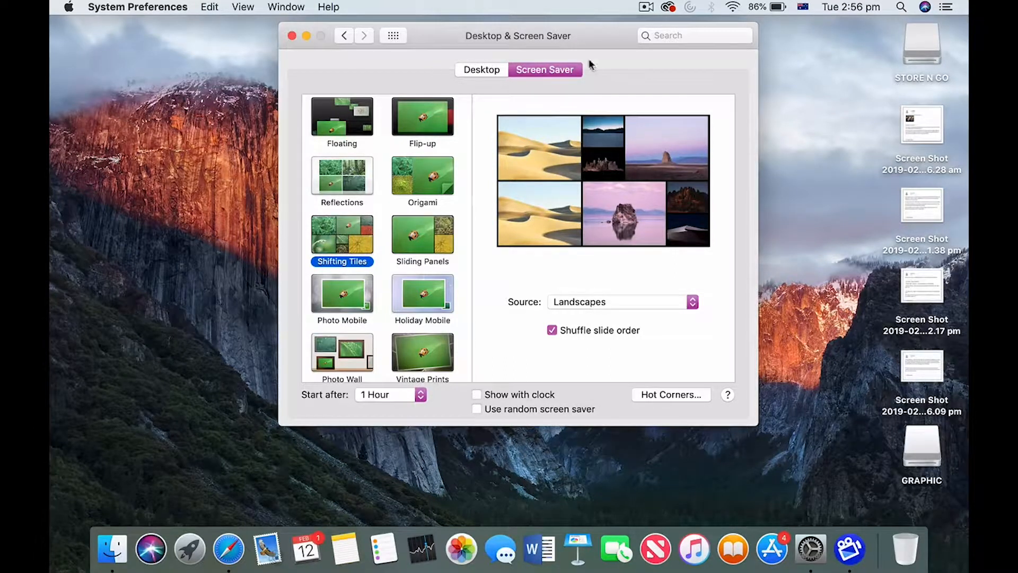
mouse_move(620, 231)
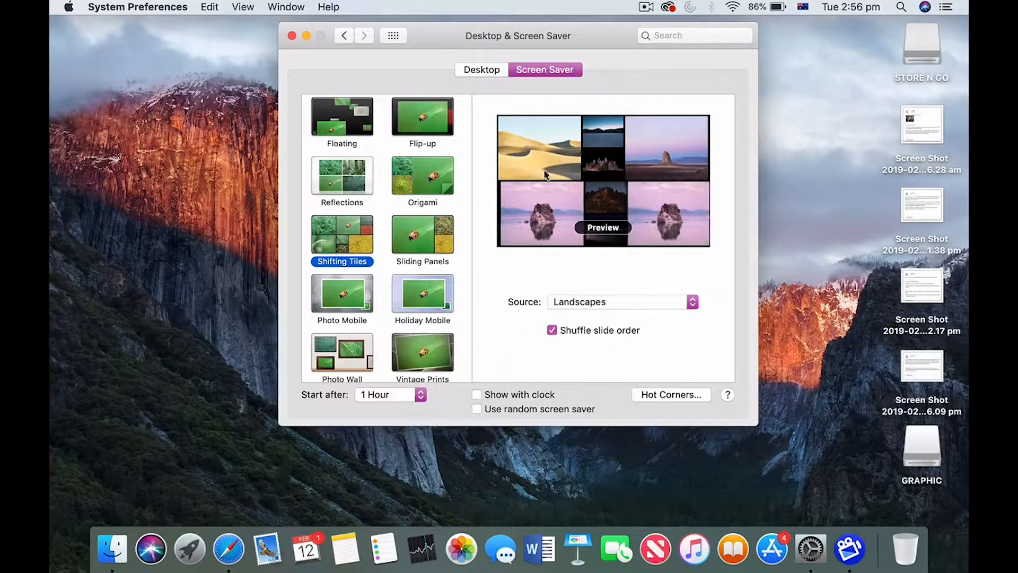
Step: Leave the Desktop & Screen Saver preferences, go to the Dock preferences and make the Dock slightly smaller
click(490, 72)
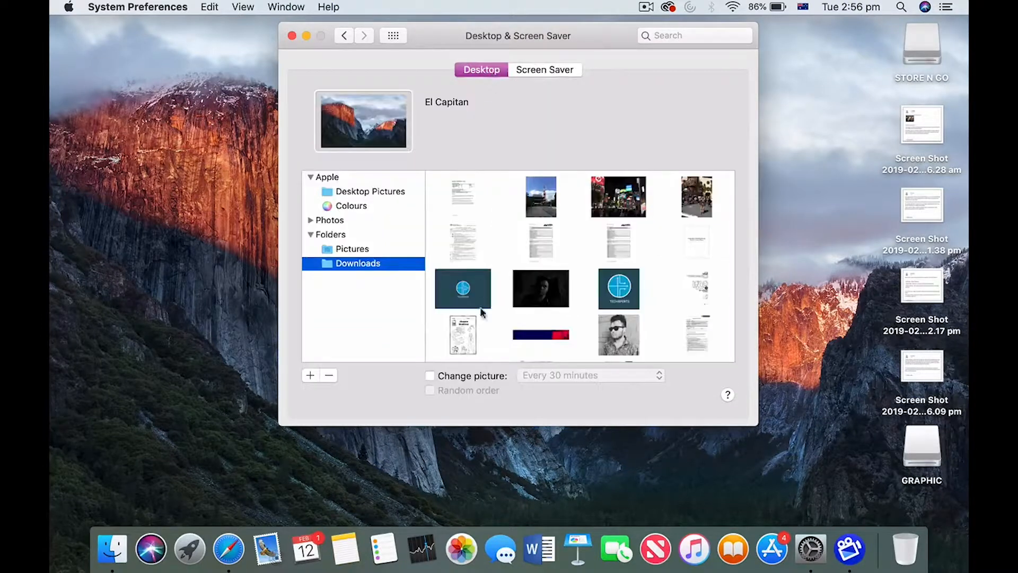
click(345, 35)
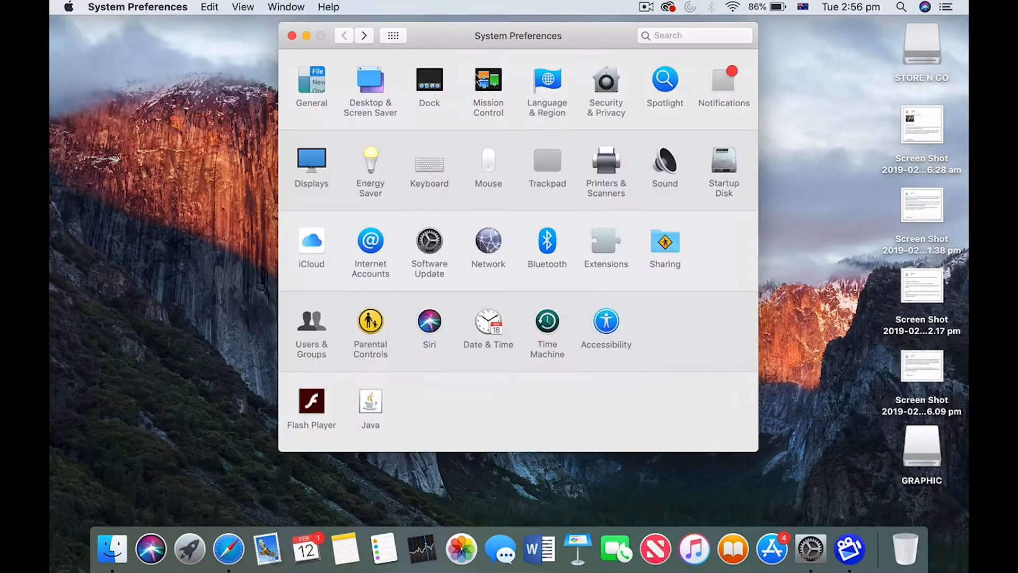
click(436, 85)
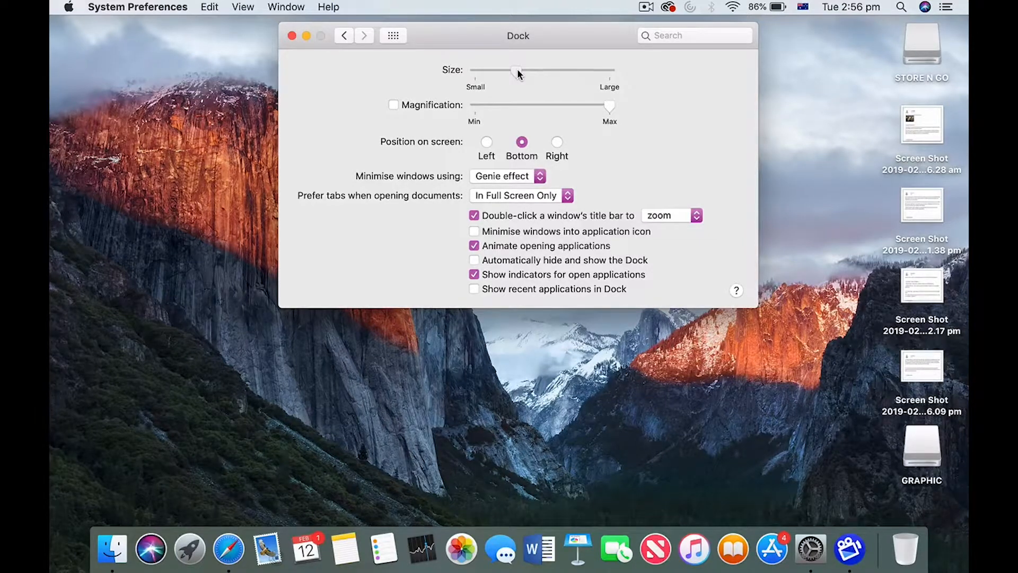
drag(517, 70, 513, 71)
drag(514, 71, 517, 71)
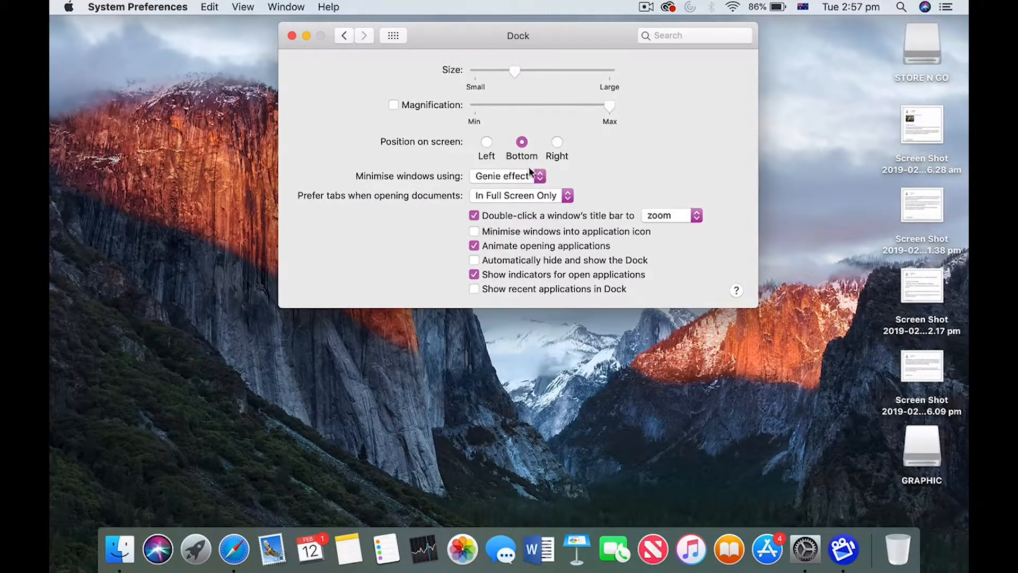
Step: Try the Dock's Left and Right screen positions, and return it to Bottom
click(487, 144)
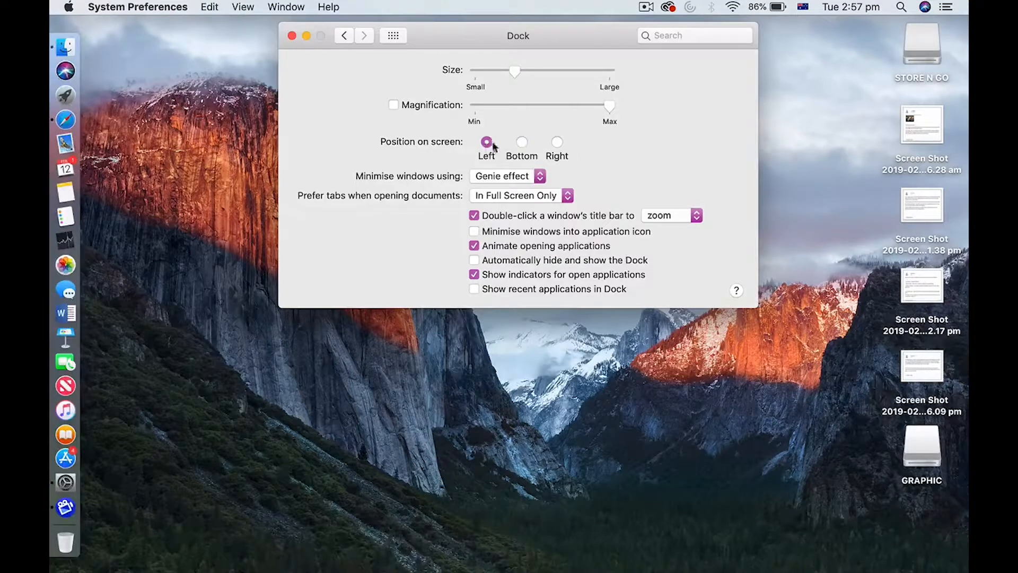
click(522, 142)
click(557, 142)
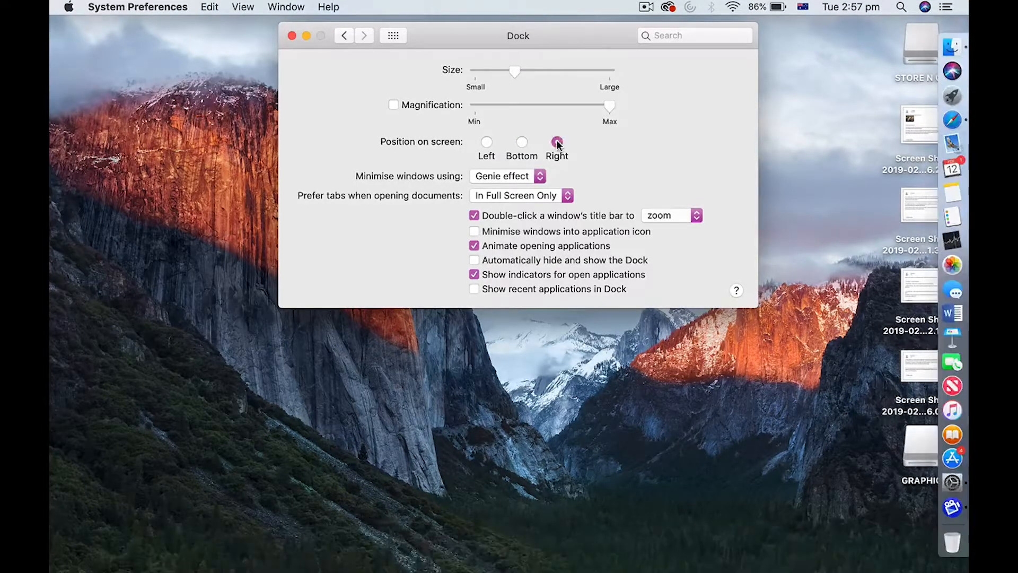
click(522, 142)
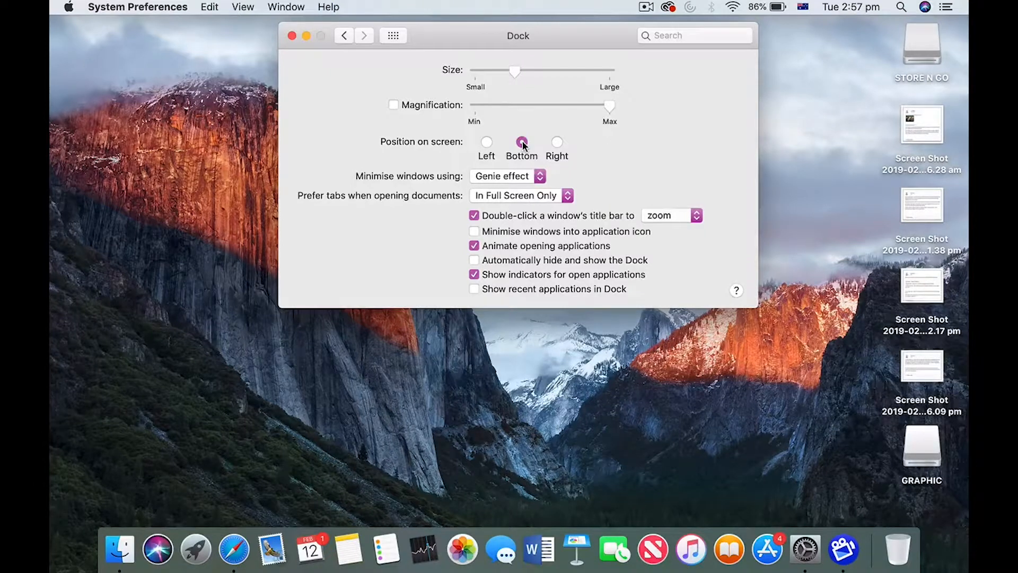
Step: Look at the window minimising effects and preview the Genie effect by minimising and restoring the preferences window
click(539, 176)
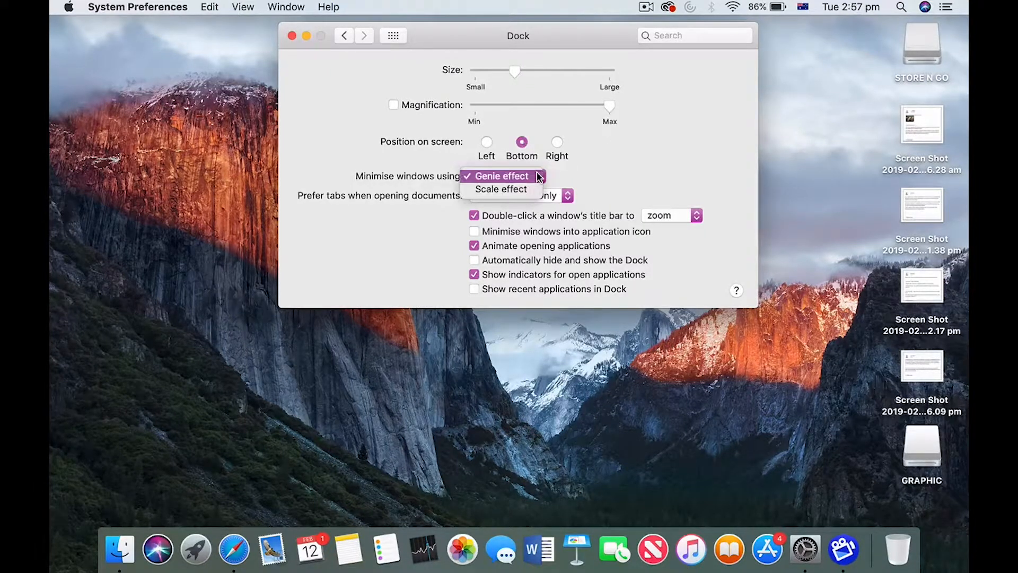
click(389, 177)
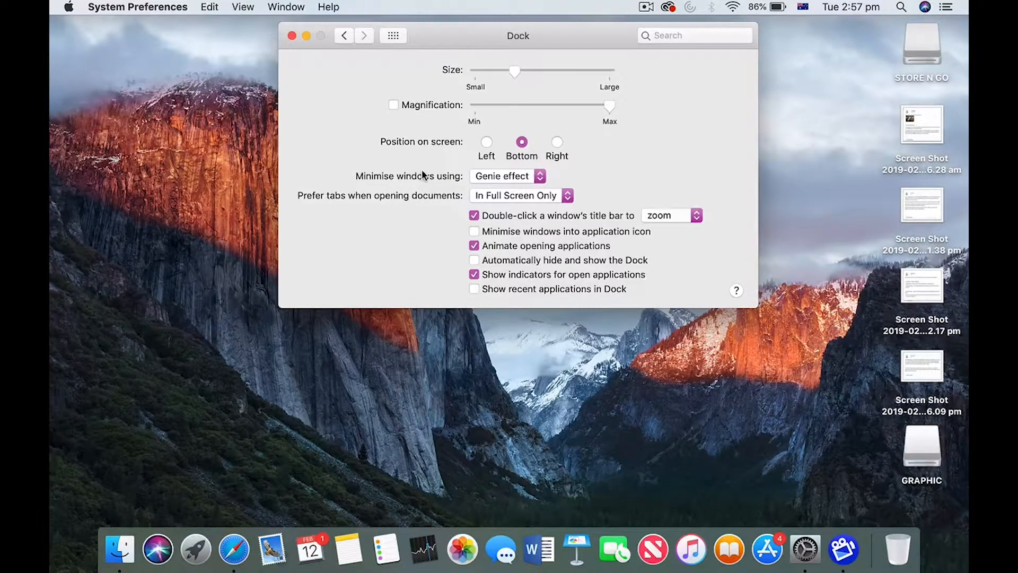
click(307, 35)
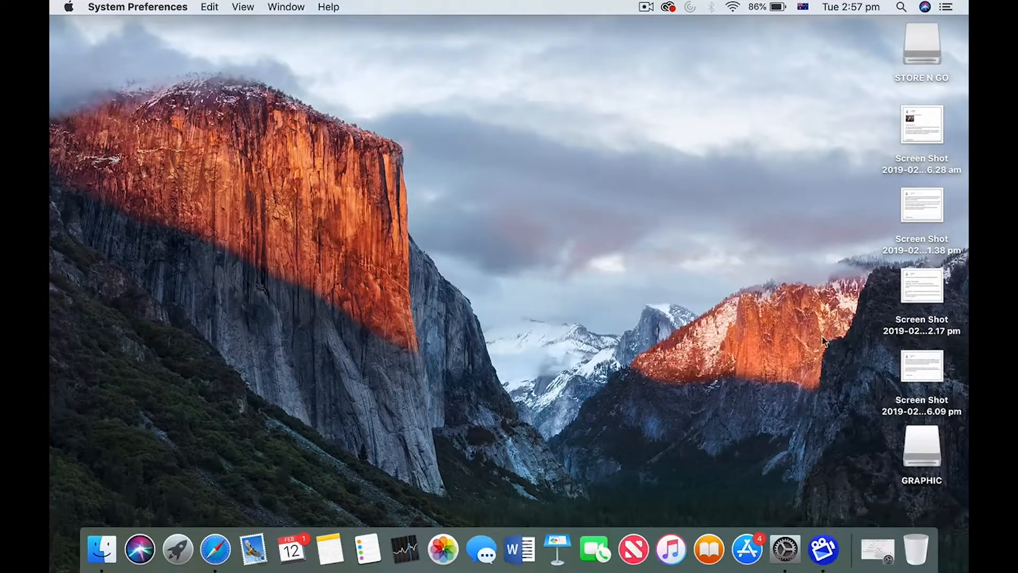
click(885, 556)
click(541, 178)
click(584, 170)
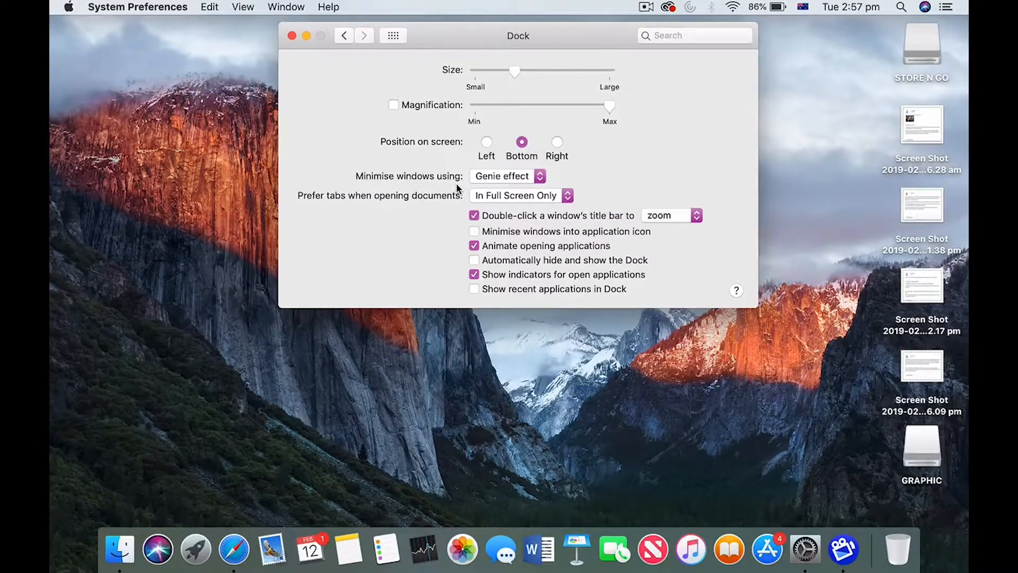
Step: Go to the Language & Region preferences and look through the English, Japanese and Spanish entries among the preferred languages
click(341, 35)
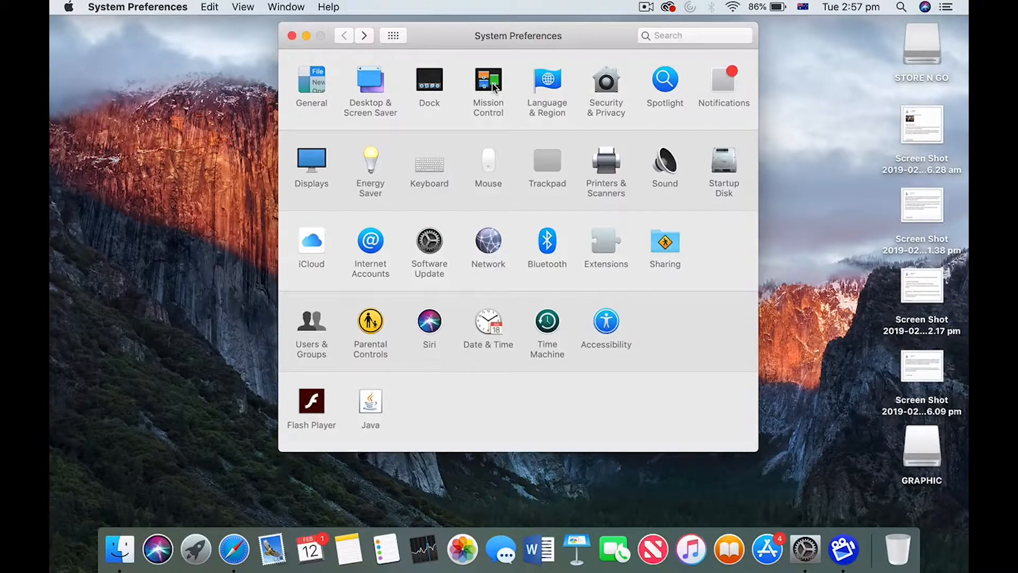
click(544, 81)
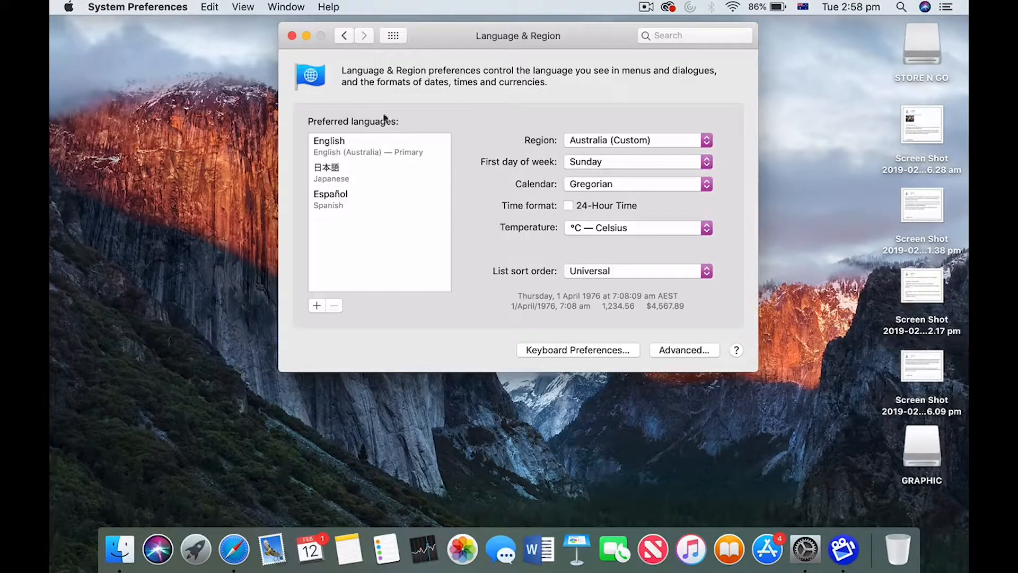
click(351, 150)
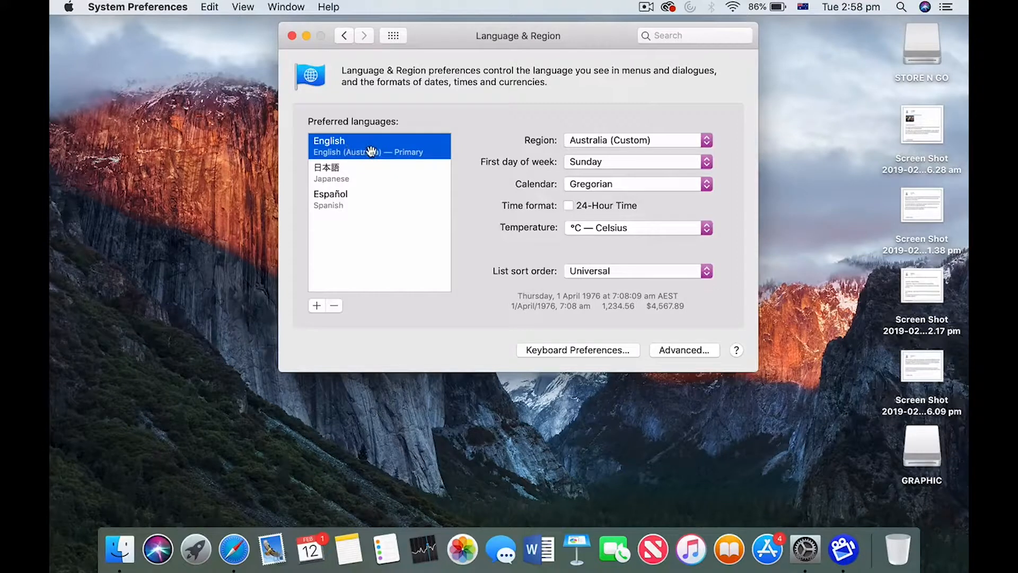
click(342, 174)
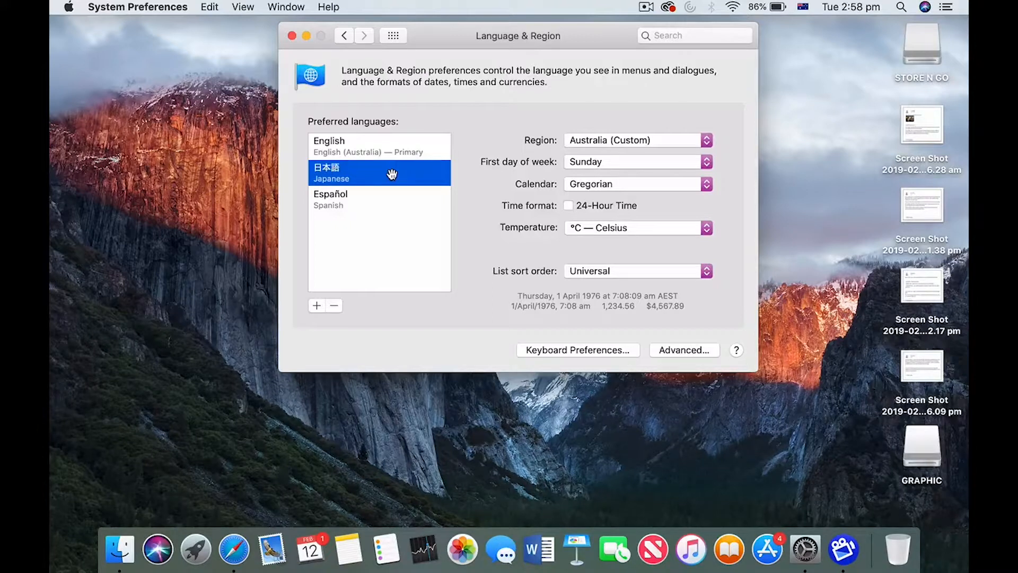
click(344, 199)
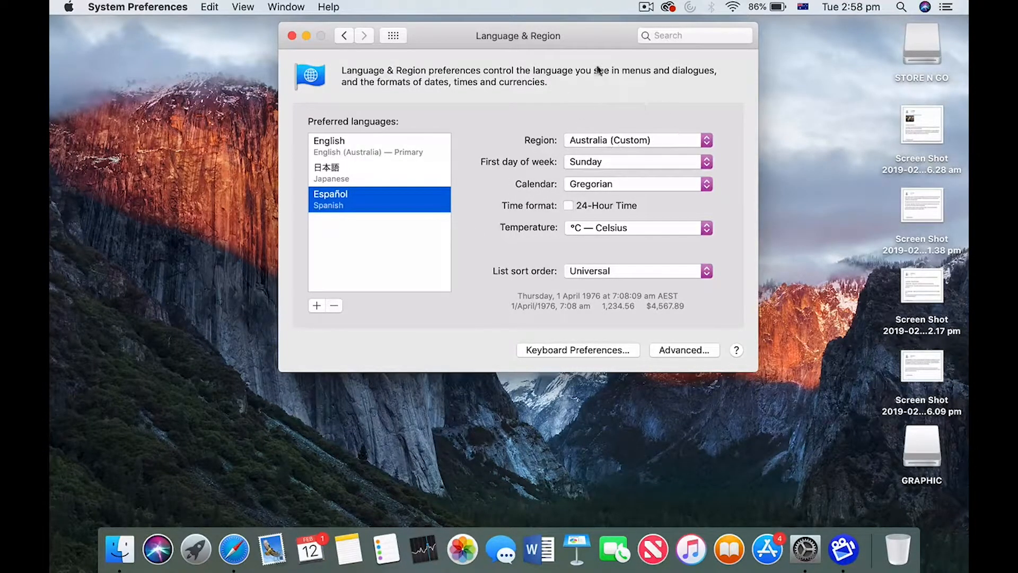
Step: Examine the available choices for the region and the first day of the week, keeping both settings
click(619, 141)
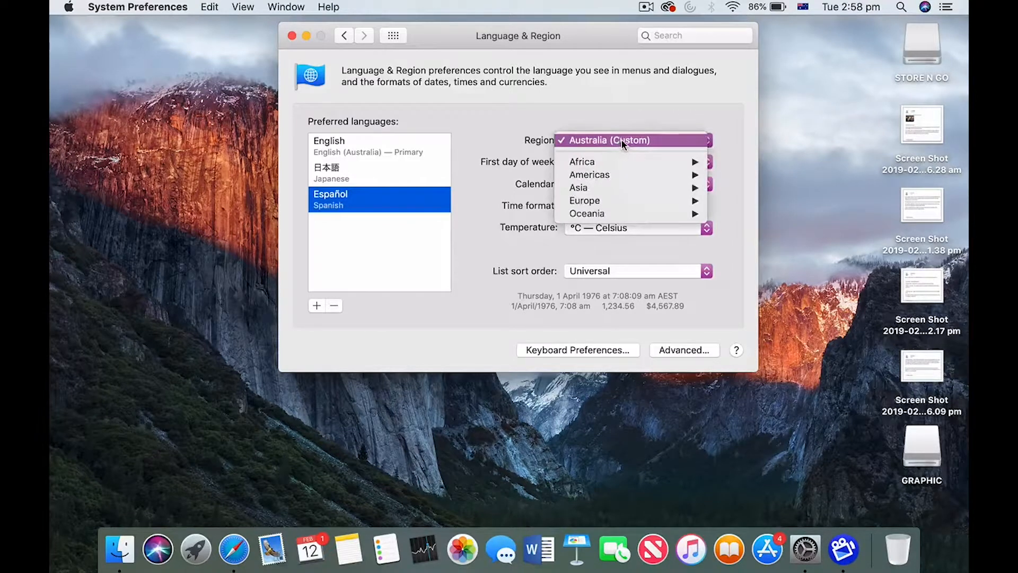
click(634, 140)
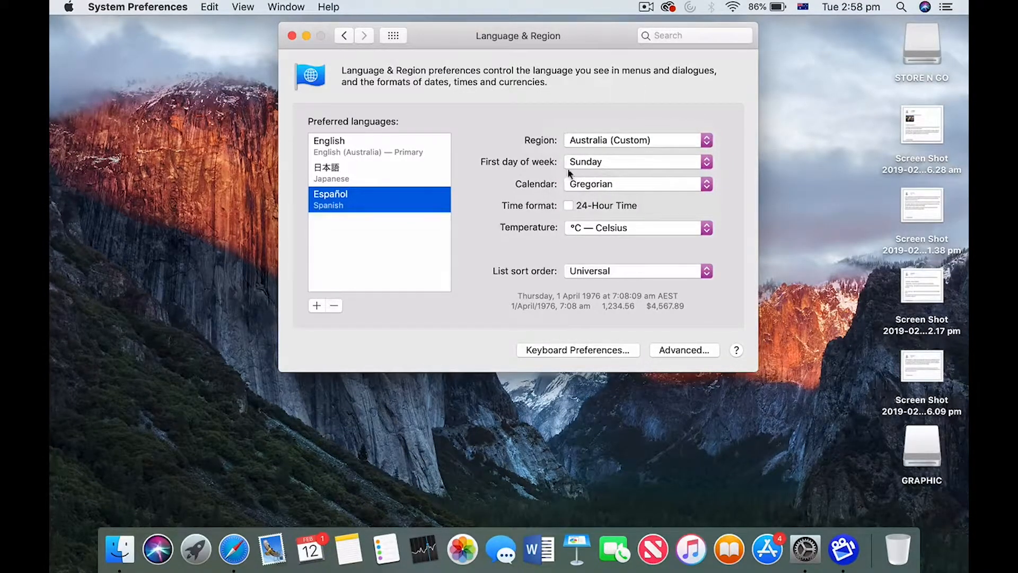
click(629, 162)
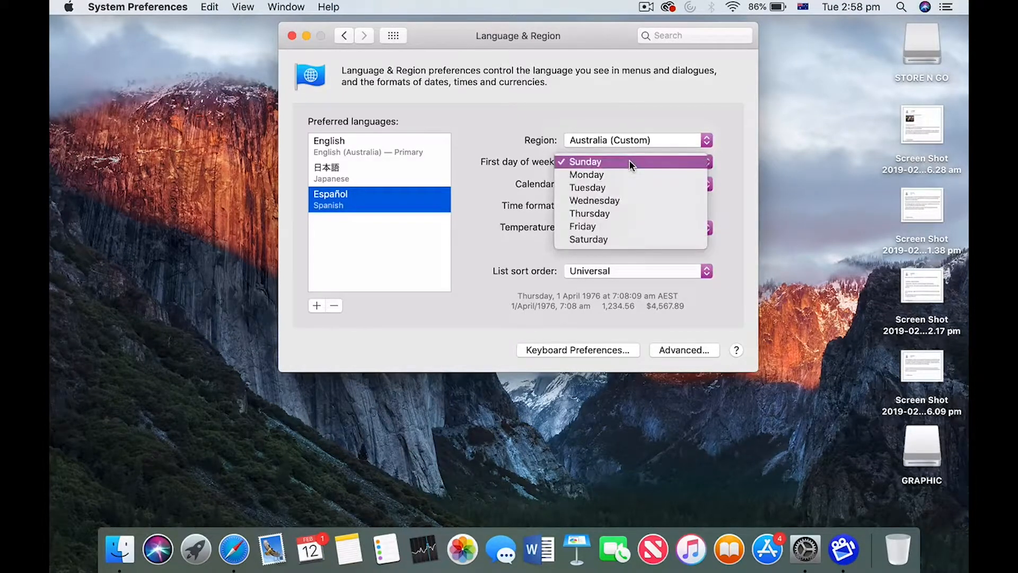
click(630, 162)
click(633, 161)
click(617, 116)
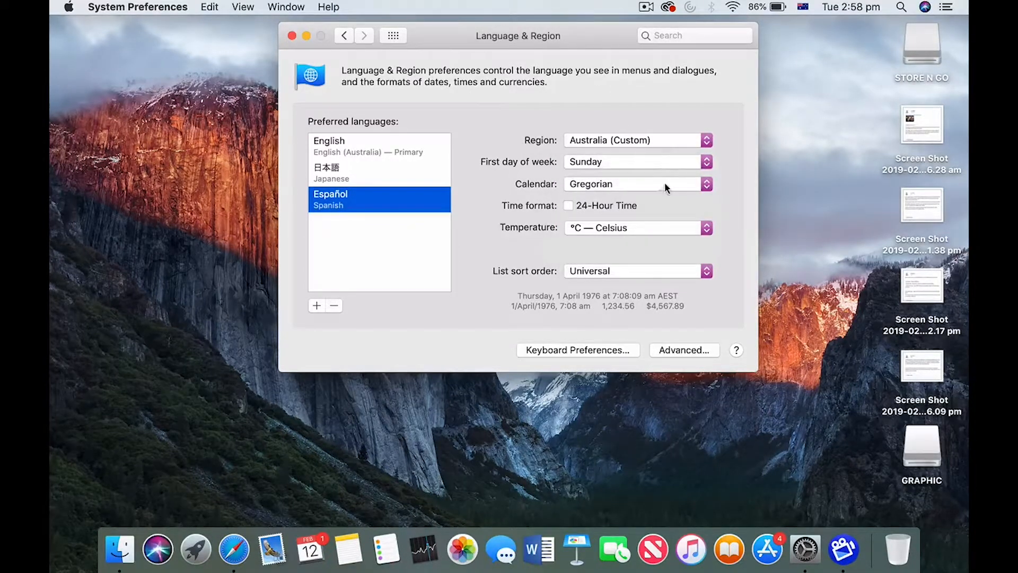
Step: Examine the calendar types and temperature units on offer, keeping Gregorian and Celsius
click(666, 188)
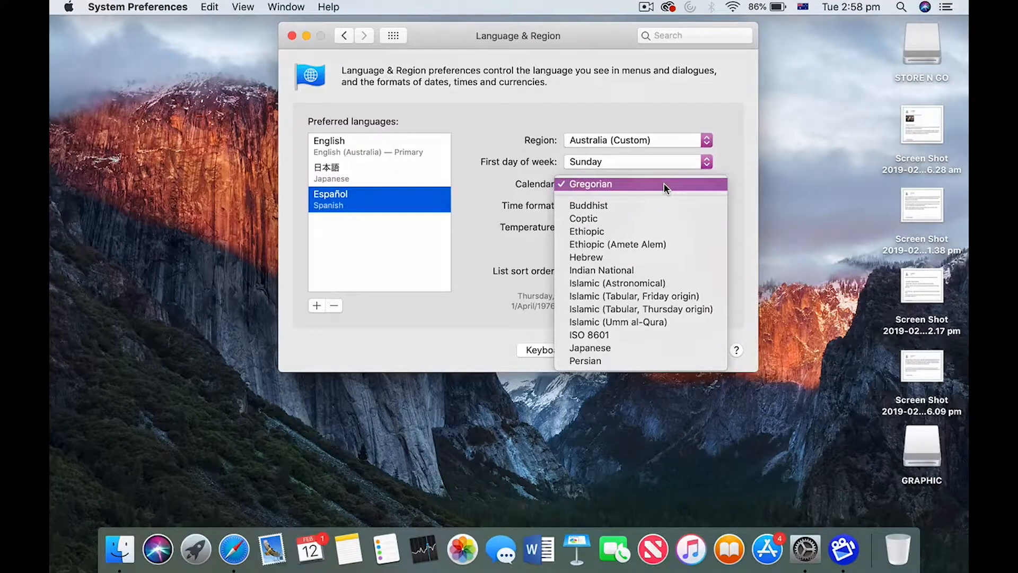
click(665, 184)
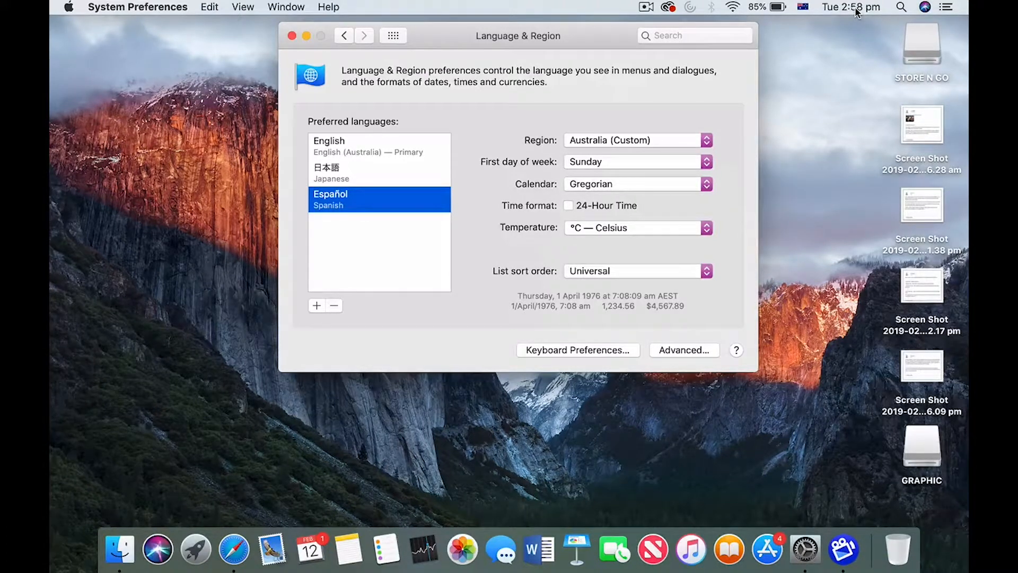
click(661, 228)
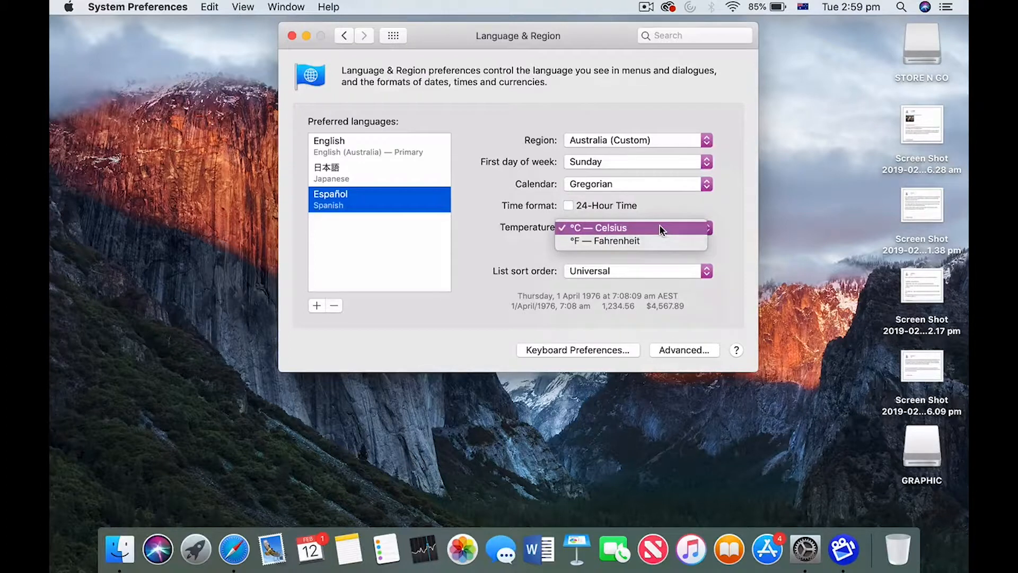
click(624, 228)
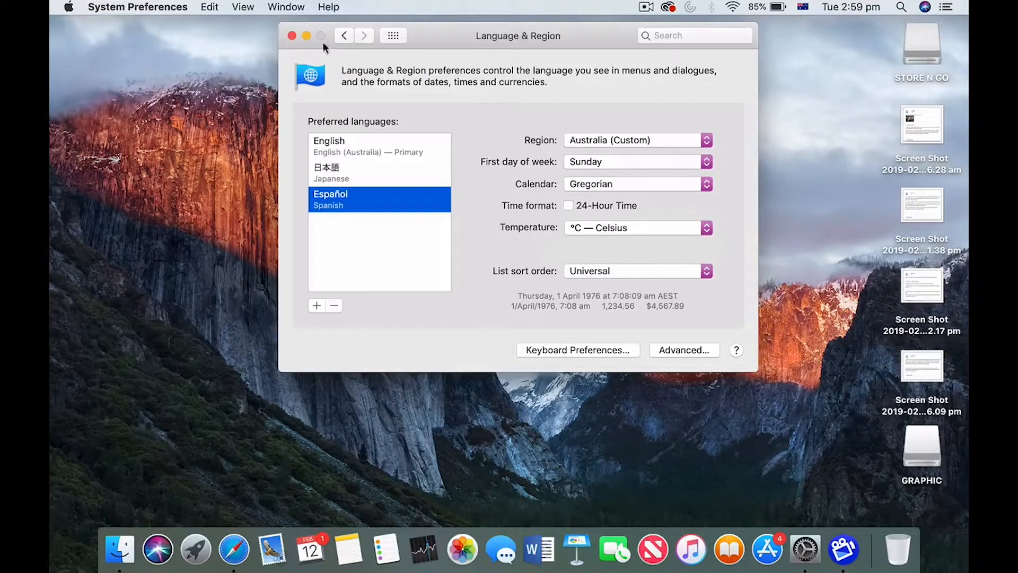
Step: Go to the Security & Privacy preferences and examine the delay choices for requiring a password after sleep or screen saver
click(346, 36)
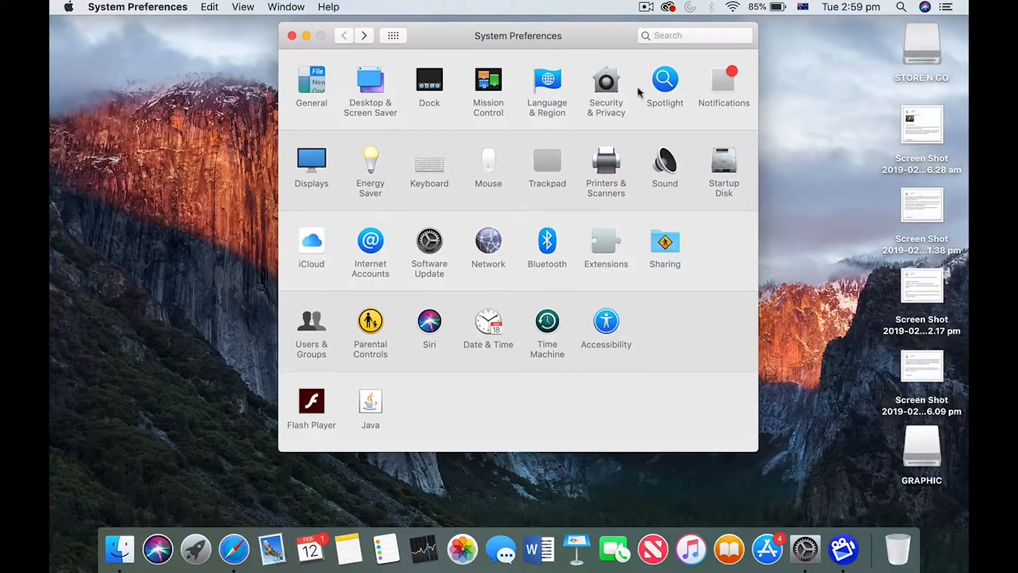
click(608, 85)
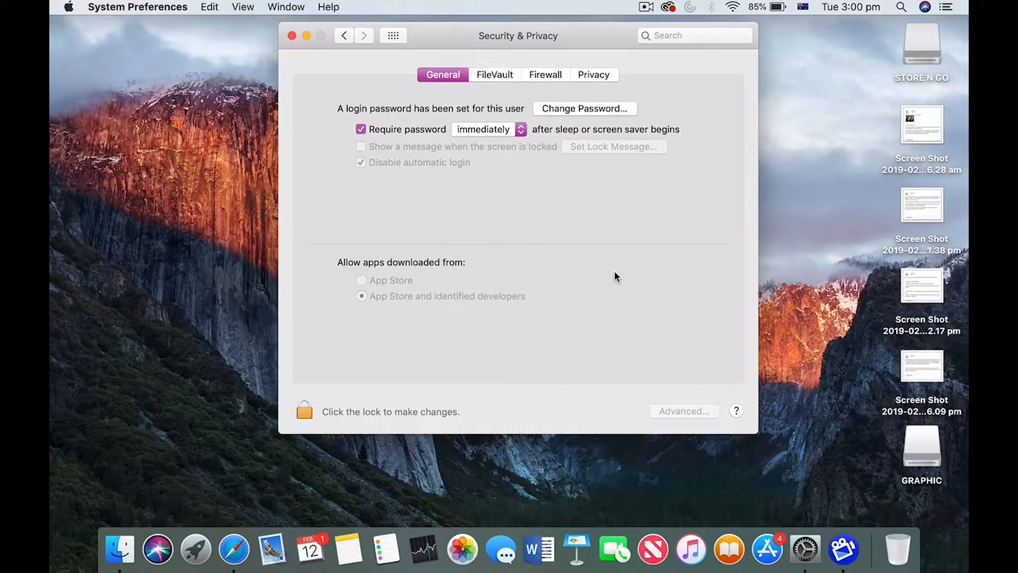
click(521, 130)
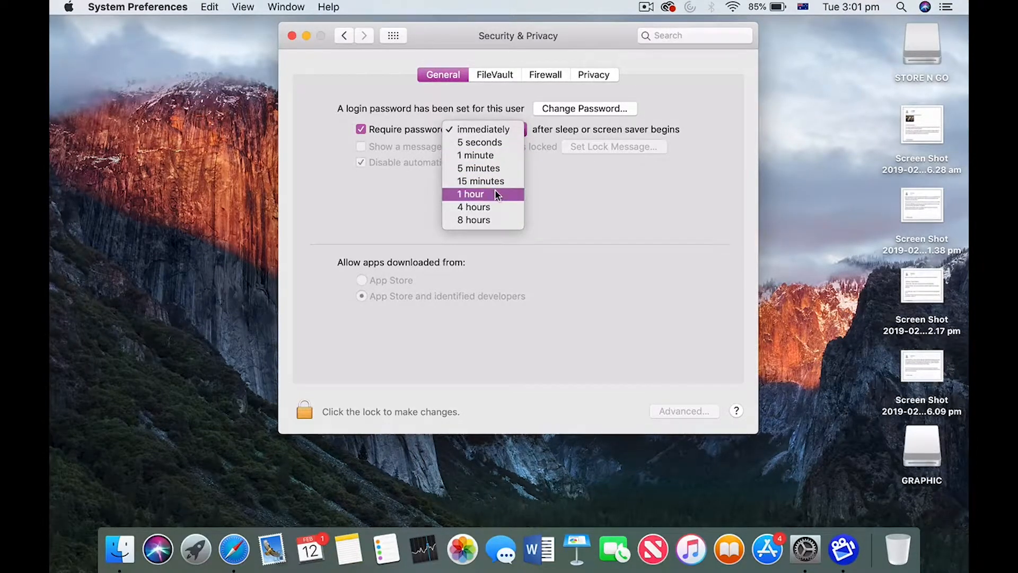
click(578, 176)
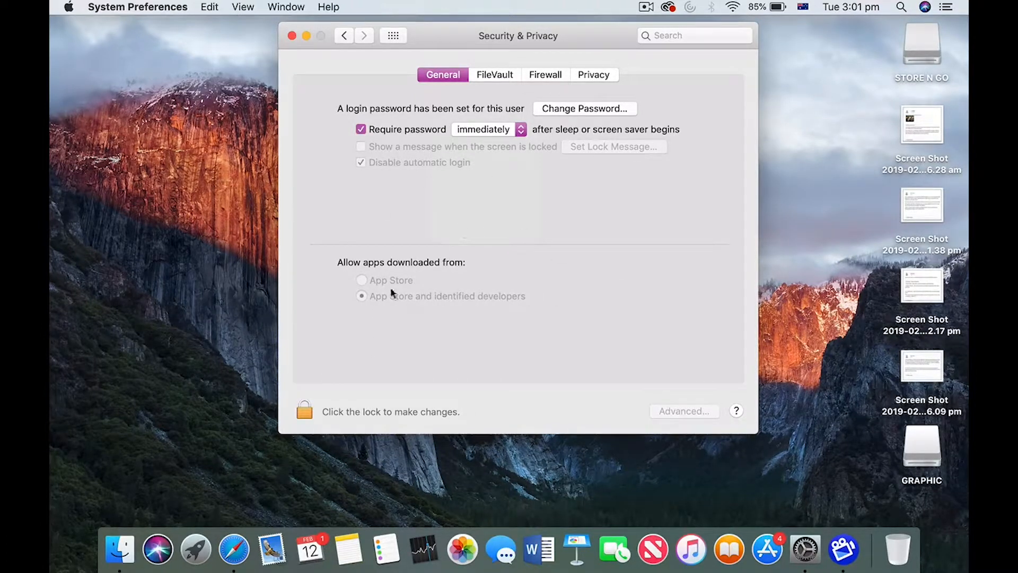
Step: Unlock the Security & Privacy settings with the account password, try the allowed app download sources, and lock the settings again
click(305, 412)
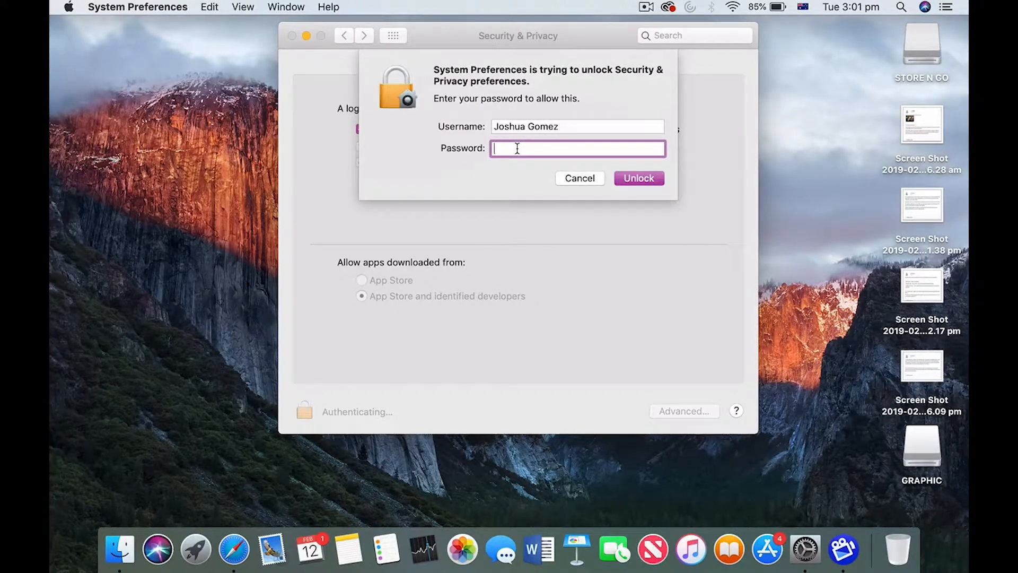
text(•••••••••)
click(632, 178)
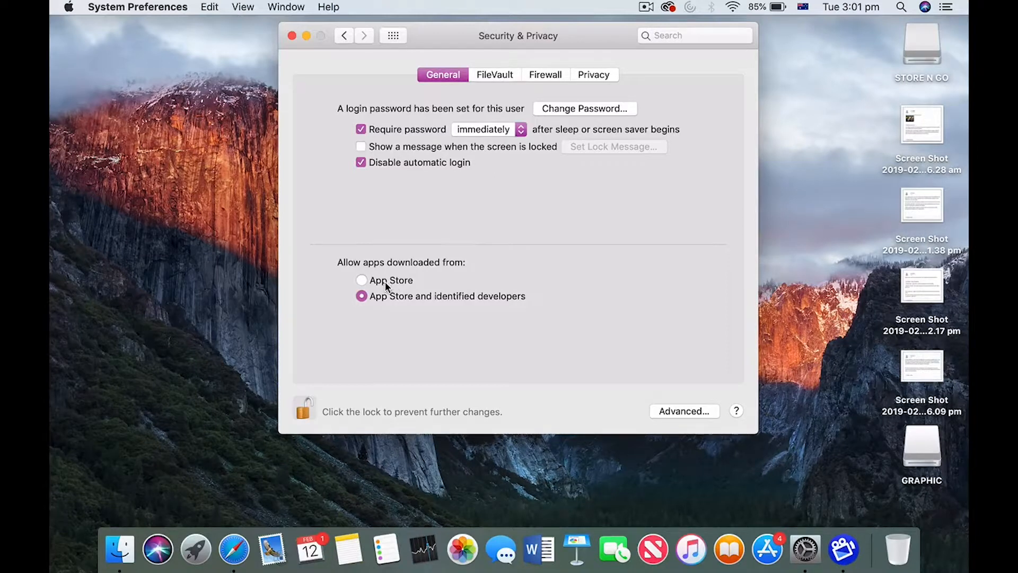
click(362, 280)
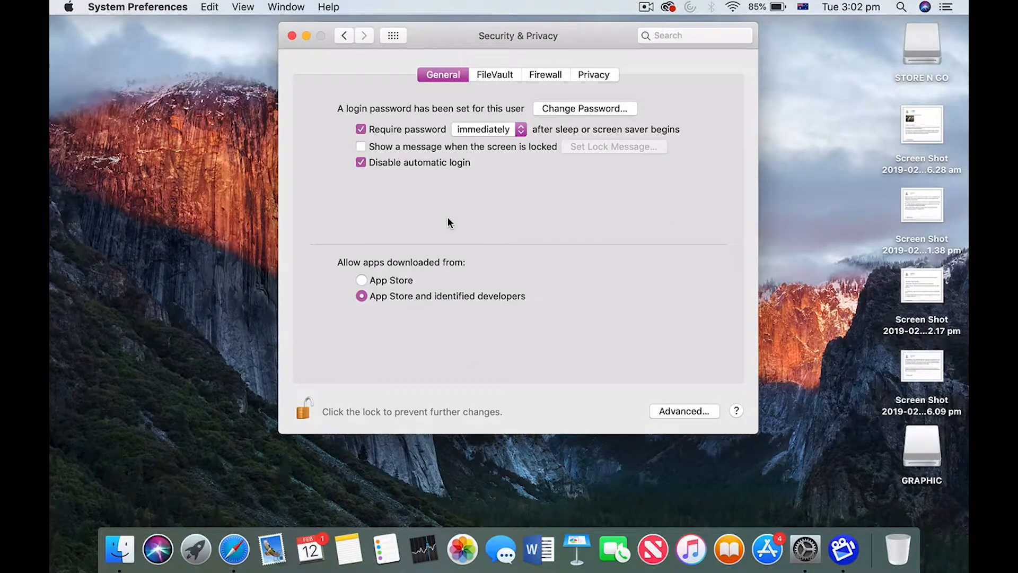
click(303, 411)
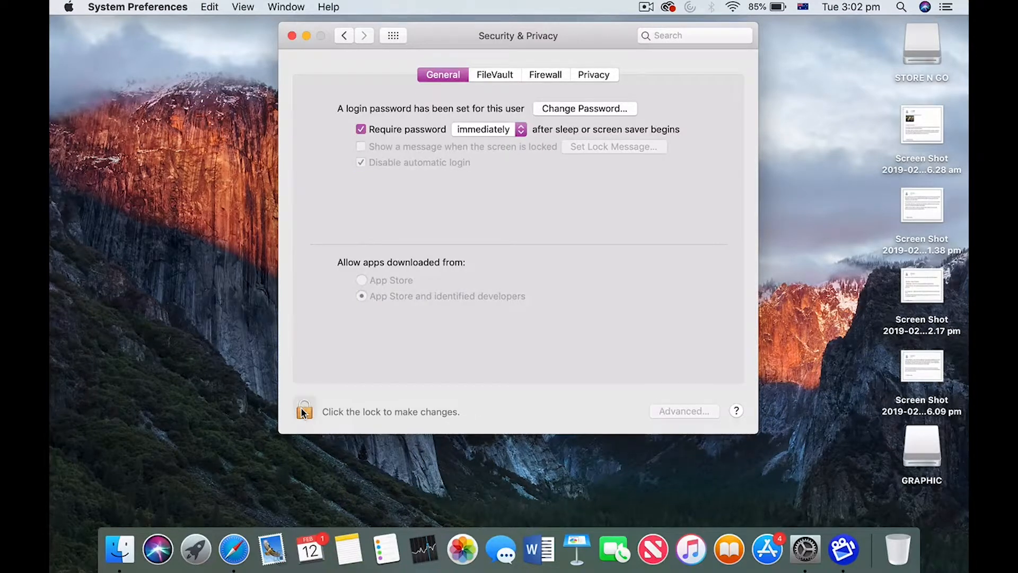
Step: Look through the FileVault, Firewall and Privacy settings, including the privacy categories, and return to the preferences overview
click(490, 78)
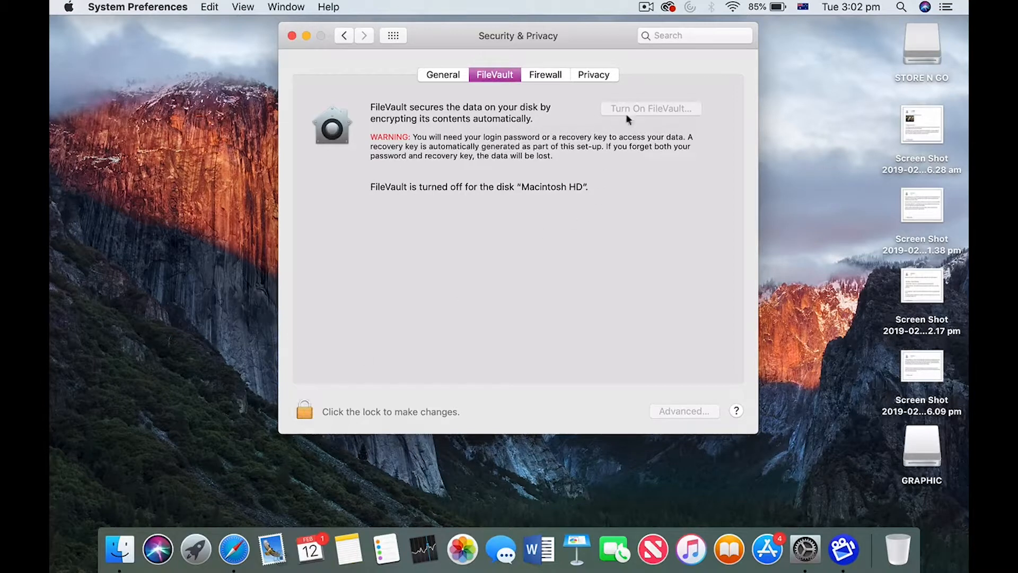
click(541, 75)
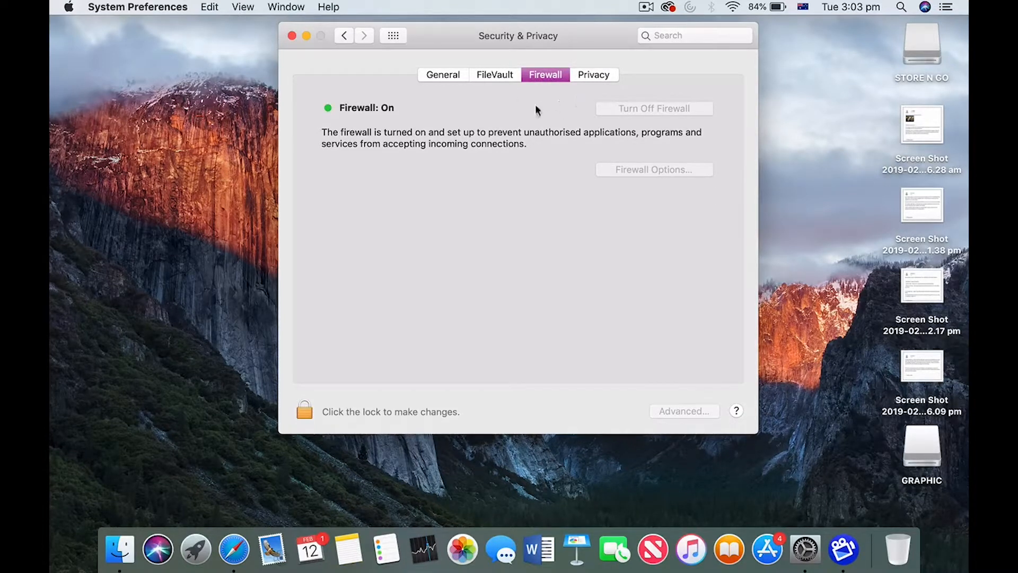
click(306, 409)
click(595, 76)
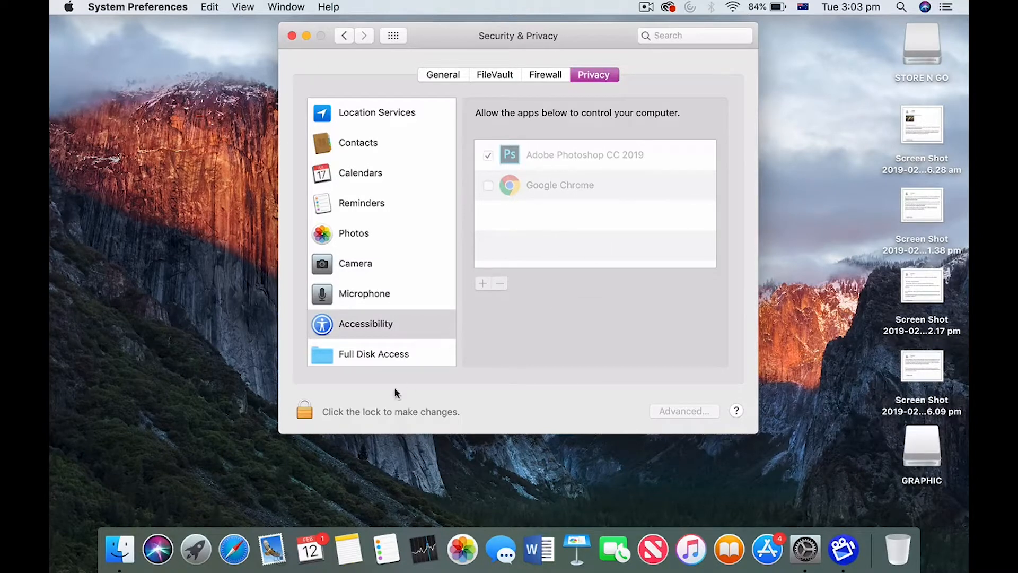
scroll(379, 295, down, 5)
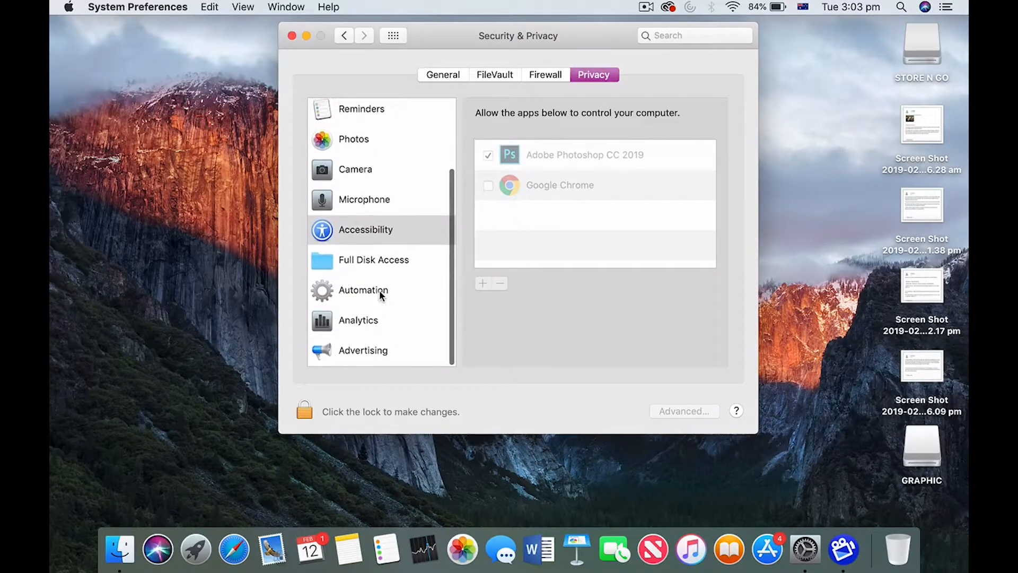
scroll(380, 295, up, 5)
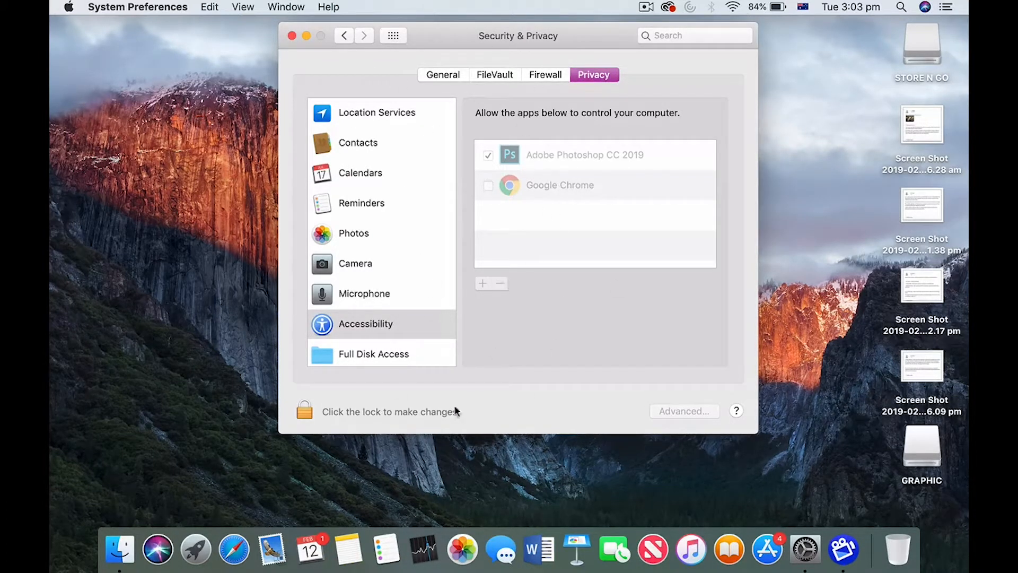
click(344, 35)
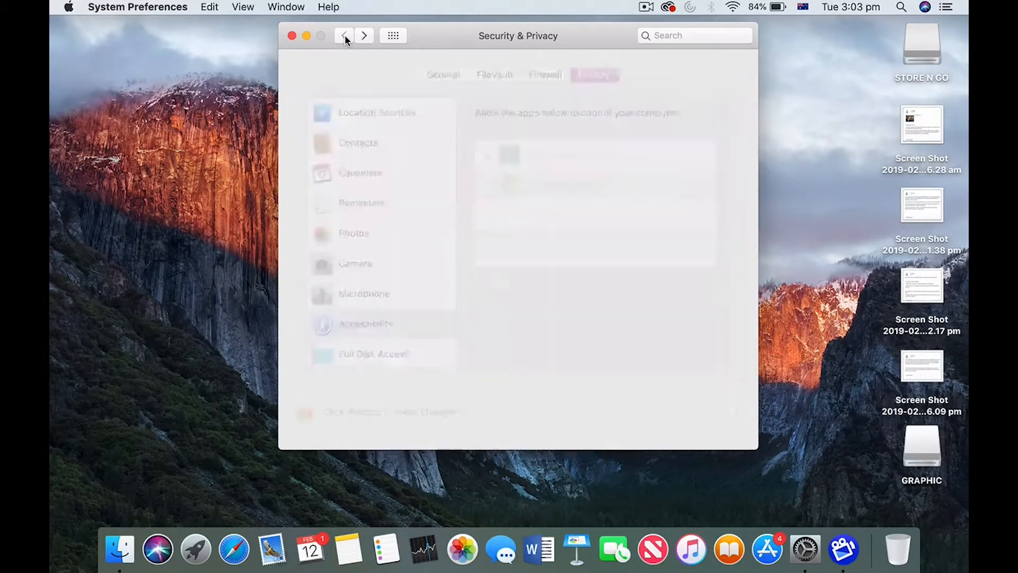